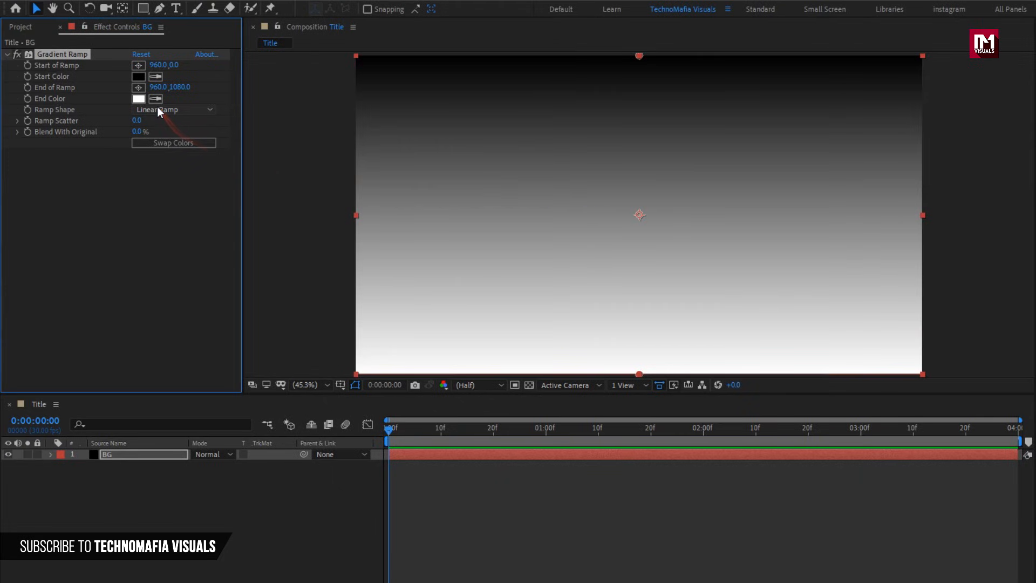
Set the Gradient Ramp shape to Radial Ramp and its end colour to black.
{"action": "left_click", "coordinate": [116, 110]}
{"action": "left_click", "coordinate": [115, 139]}
{"action": "left_click", "coordinate": [139, 99]}
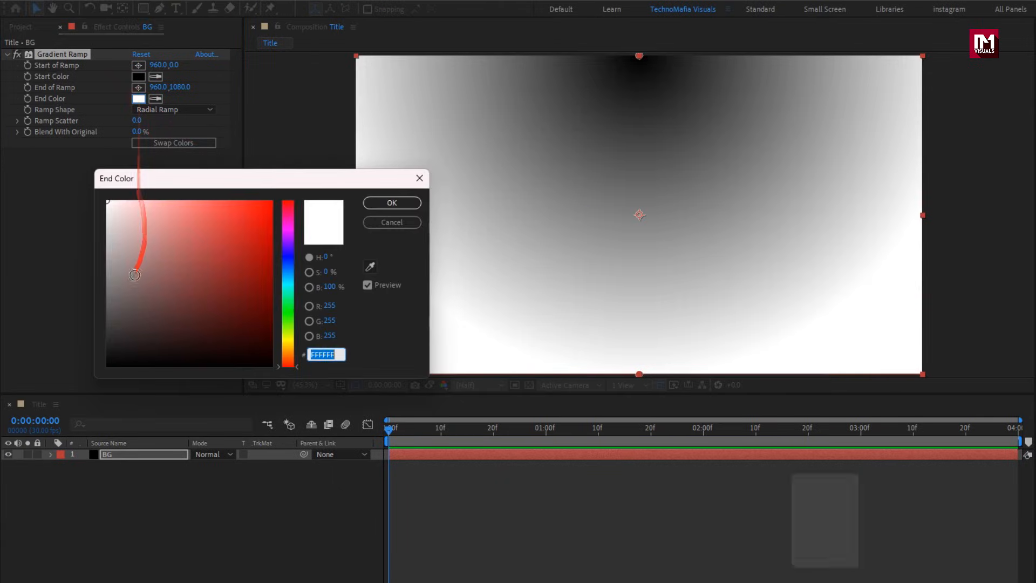
{"action": "left_click", "coordinate": [108, 364]}
{"action": "left_click", "coordinate": [378, 203]}
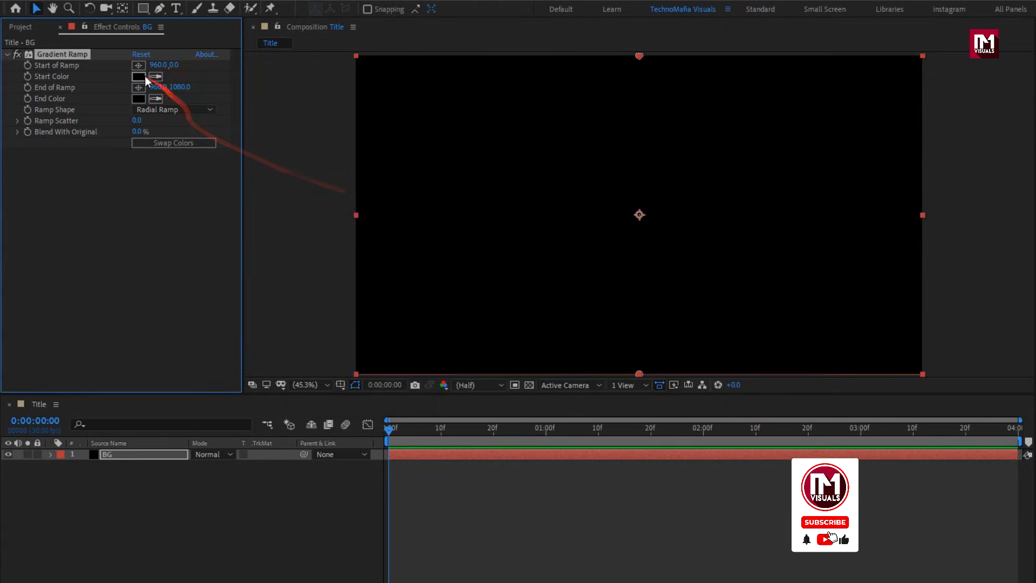
Set the ramp's start colour to dark grey 434242.
{"action": "left_click", "coordinate": [138, 76]}
{"action": "left_click", "coordinate": [108, 311]}
{"action": "left_click_drag", "start_coordinate": [107, 311], "coordinate": [110, 322]}
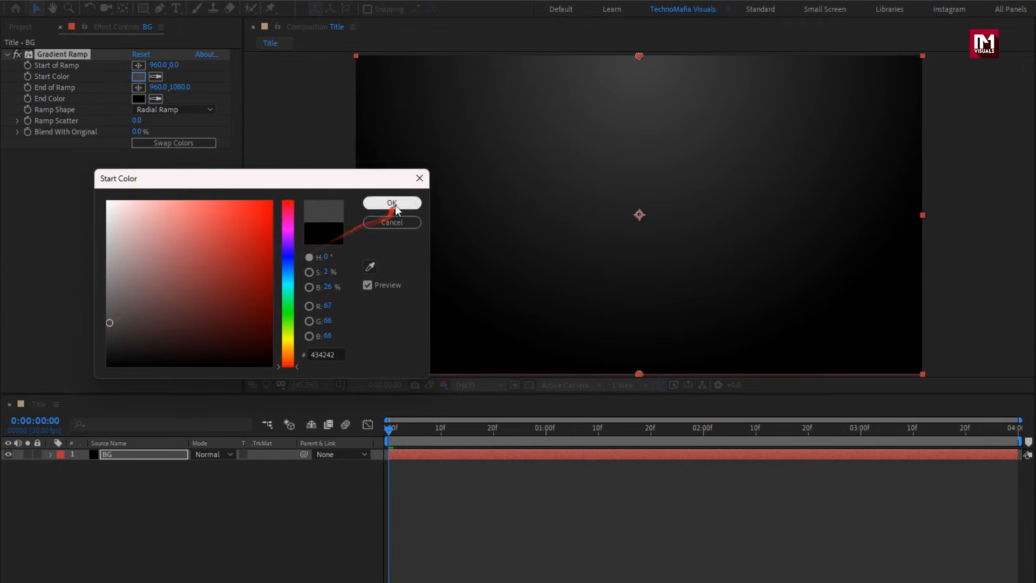
{"action": "left_click", "coordinate": [392, 203]}
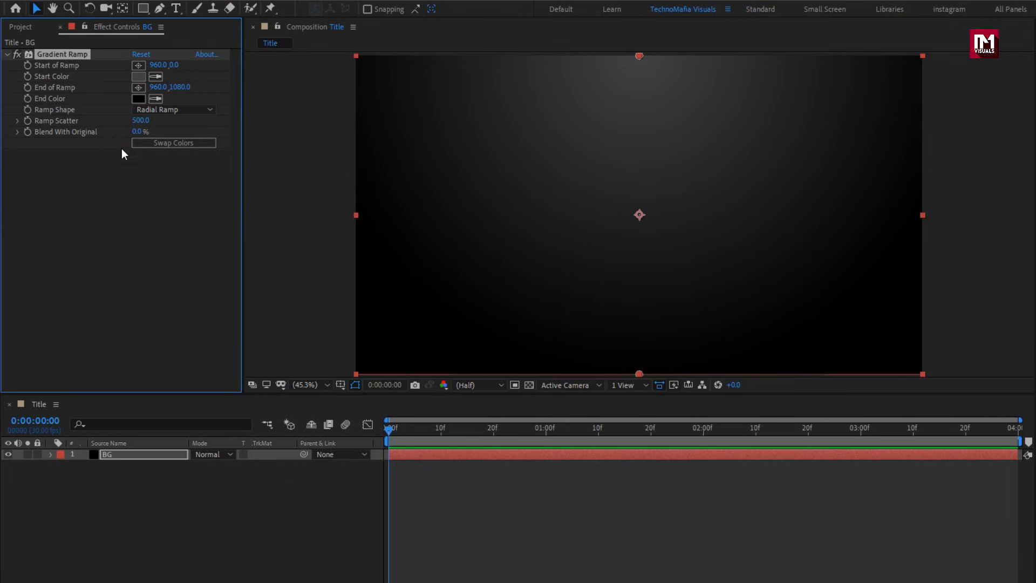
Create a new full-composition solid layer named noise.
{"action": "right_click", "coordinate": [186, 481]}
{"action": "mouse_move", "coordinate": [313, 491]}
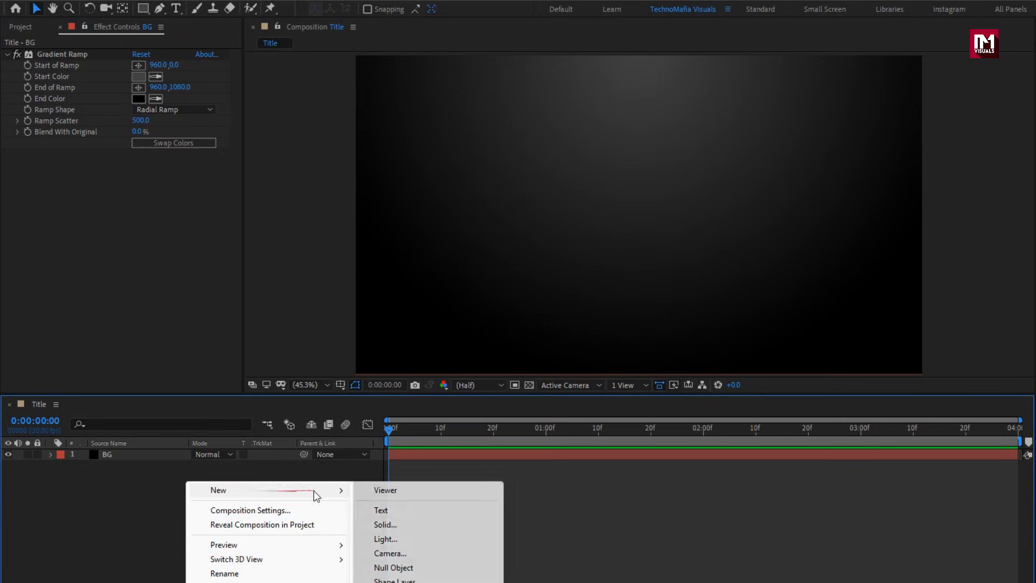
{"action": "left_click", "coordinate": [358, 521]}
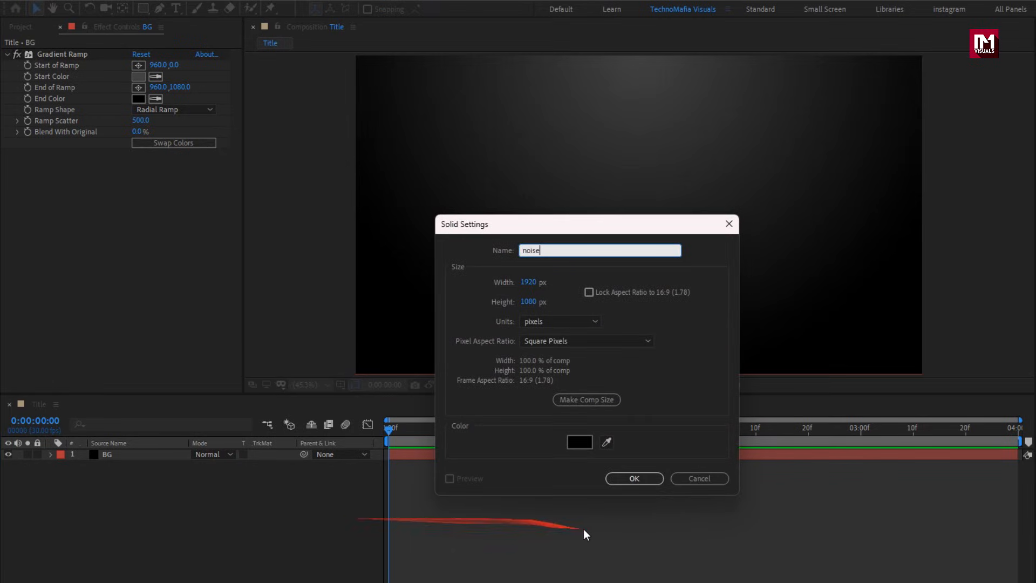
{"action": "left_click", "coordinate": [621, 477]}
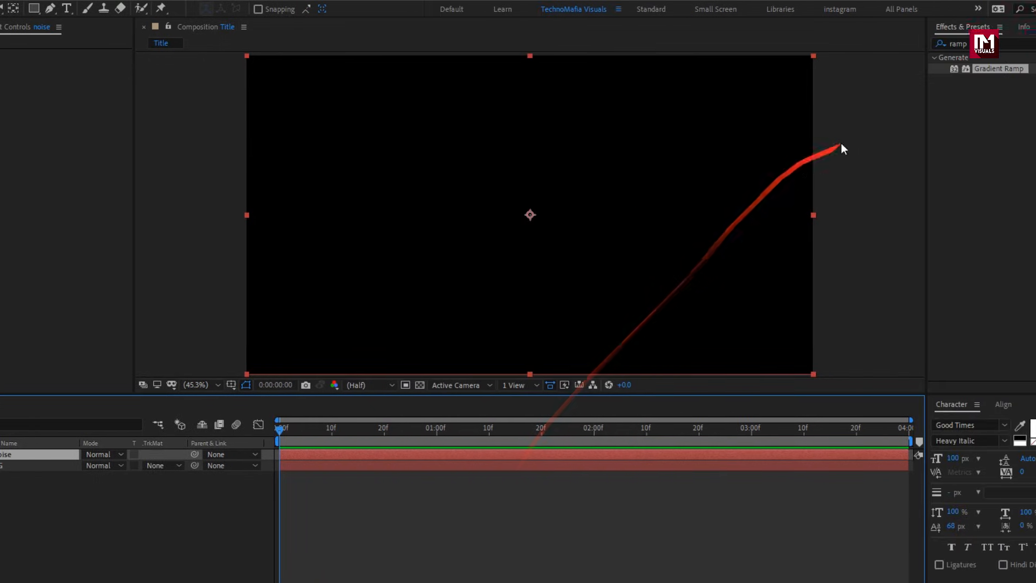
Search the effects for fractal and apply Fractal Noise to the noise layer.
{"action": "left_click_drag", "start_coordinate": [900, 46], "coordinate": [827, 43]}
{"action": "type", "text": "frac"}
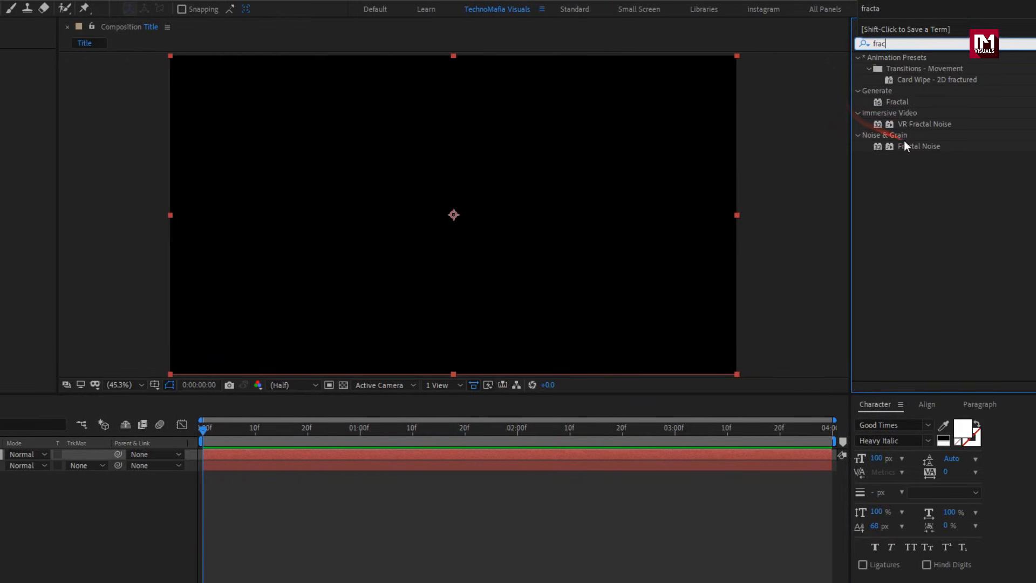
{"action": "double_click", "coordinate": [906, 144]}
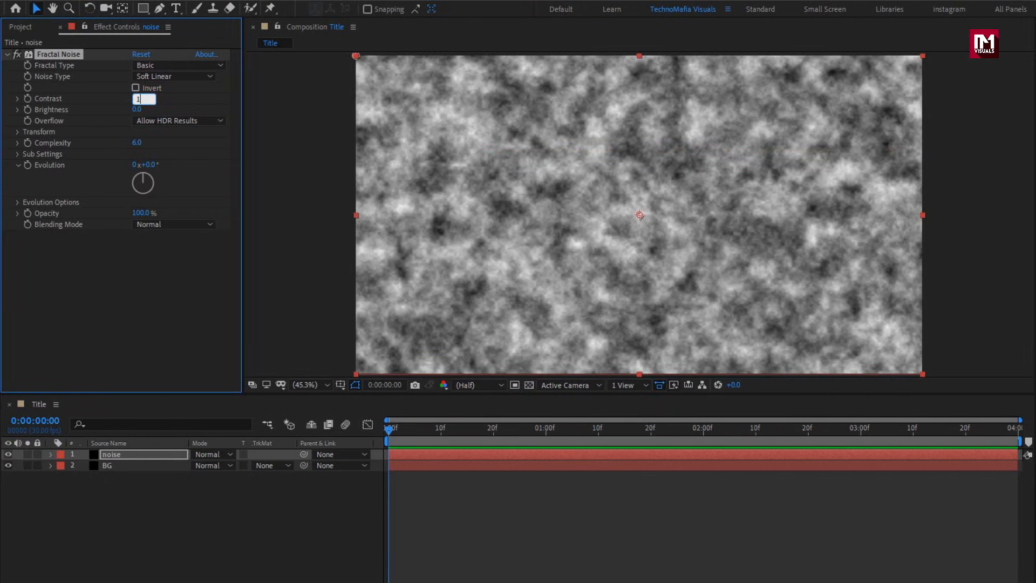
Set the Fractal Noise contrast to 150 and brightness to -20.
{"action": "type", "text": "150.0"}
{"action": "left_click", "coordinate": [136, 109]}
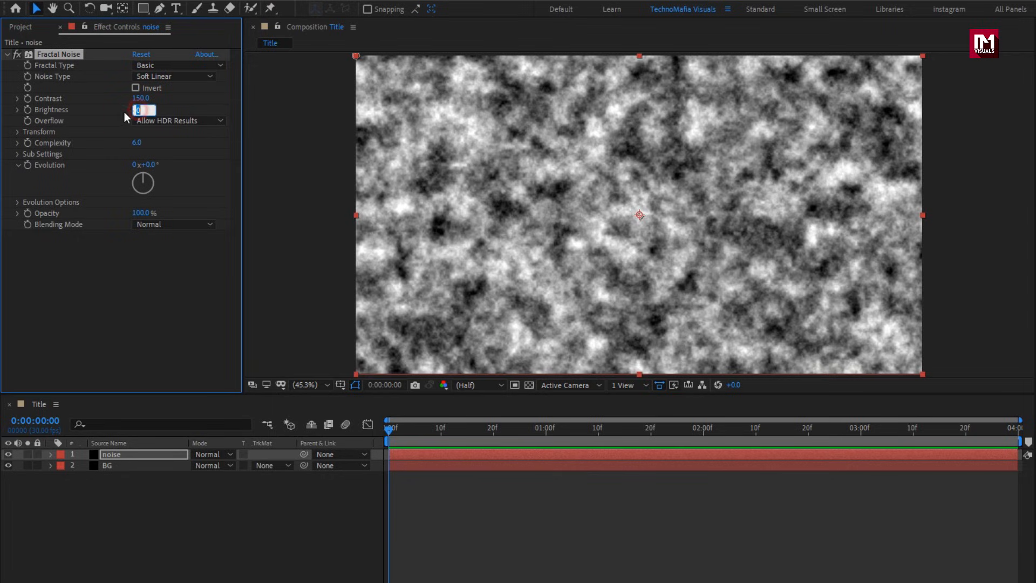
{"action": "type", "text": "-20"}
{"action": "key", "text": "Return"}
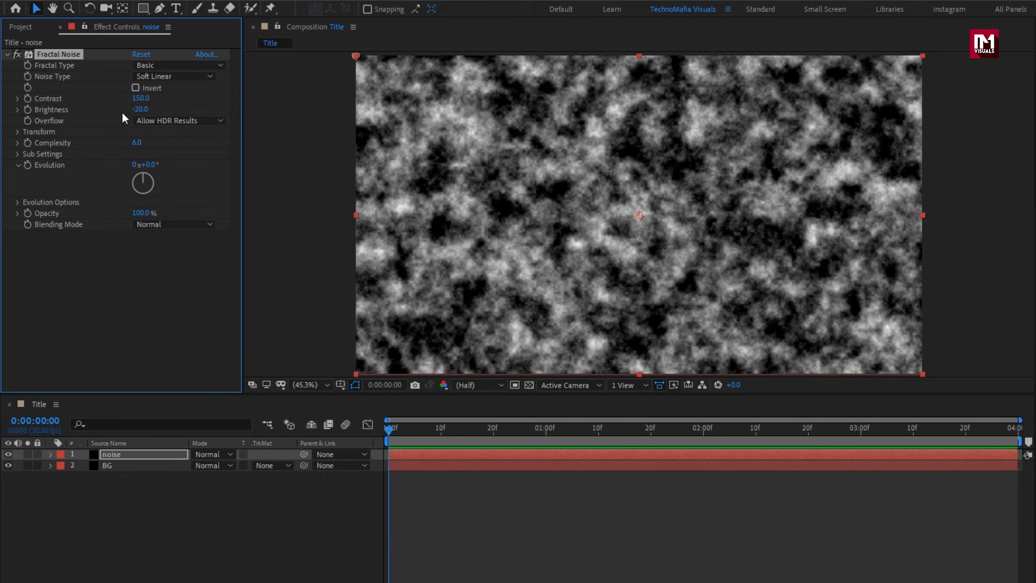
Keyframe Evolution at the first frame, then set it to 200 degrees at the end of the composition.
{"action": "left_click", "coordinate": [388, 427]}
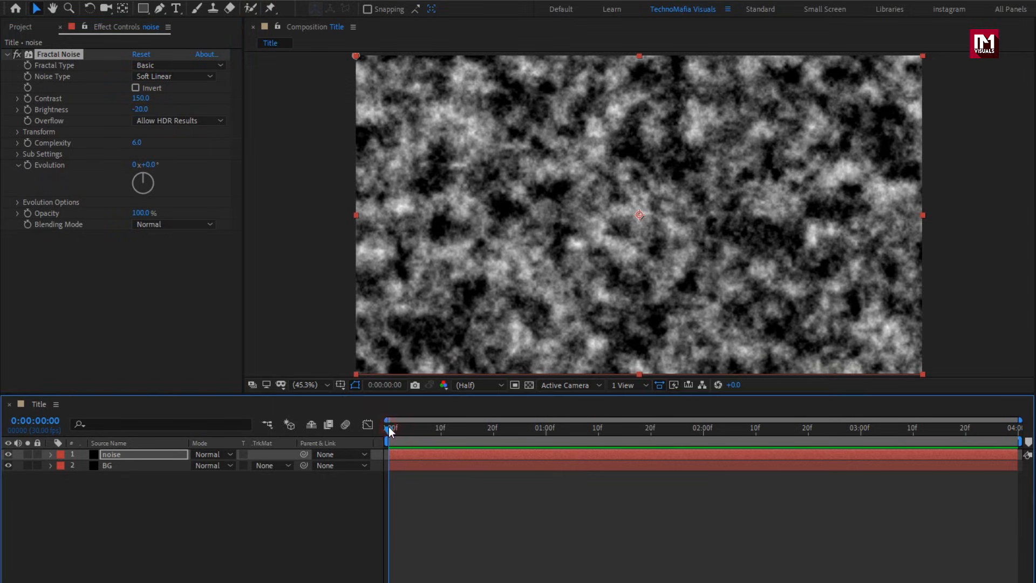
{"action": "left_click", "coordinate": [28, 165]}
{"action": "left_click_drag", "start_coordinate": [514, 429], "coordinate": [1013, 430]}
{"action": "left_click", "coordinate": [148, 164]}
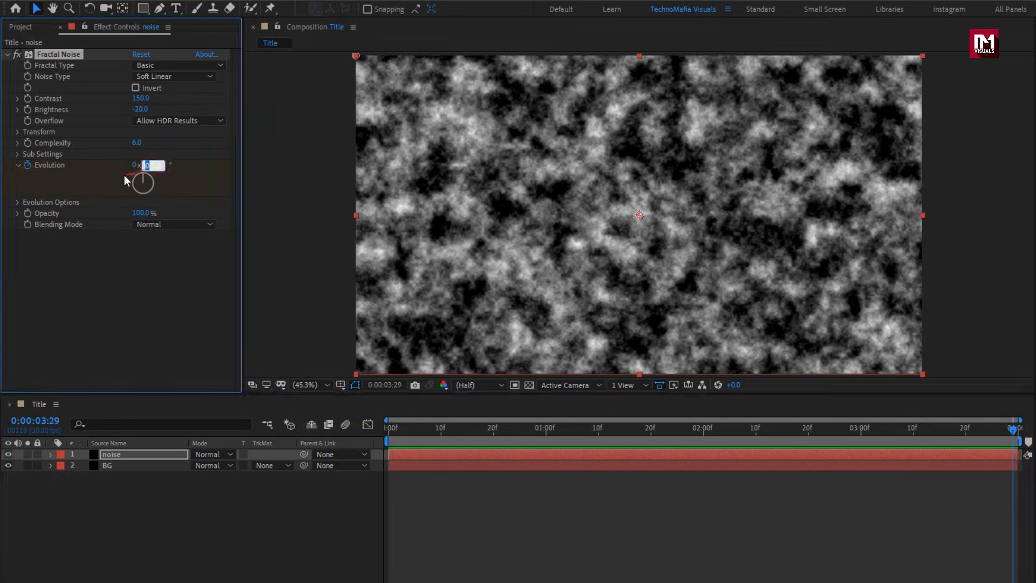
{"action": "type", "text": "200"}
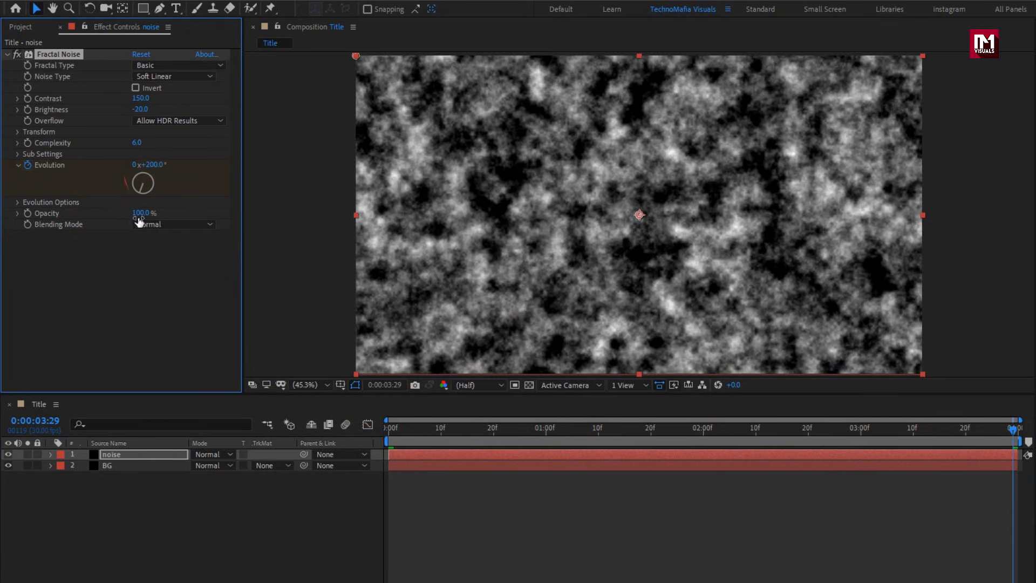
Draw a wide elliptical mask across the middle of the noise layer with the Ellipse tool.
{"action": "left_click", "coordinate": [155, 454]}
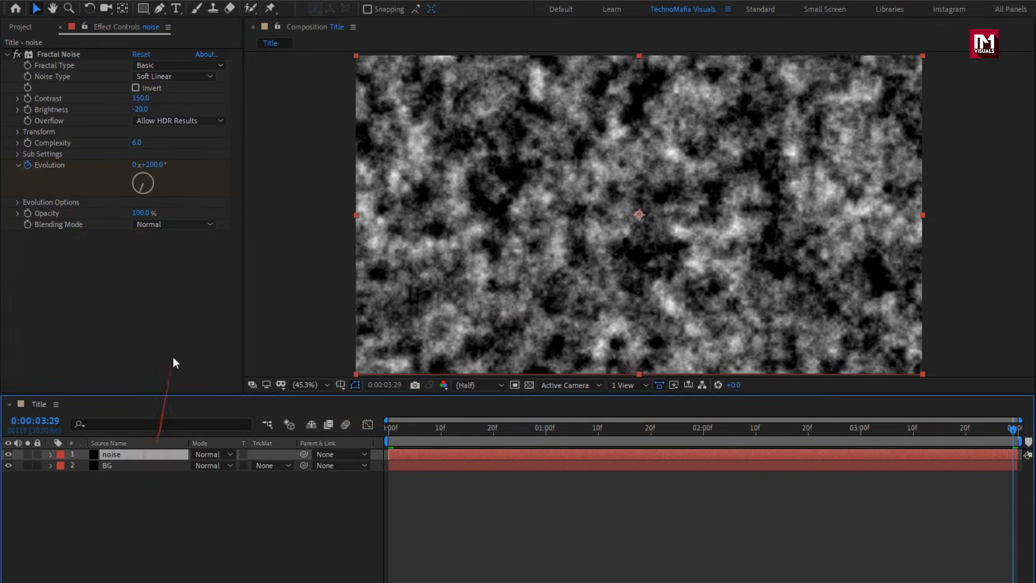
{"action": "left_click", "coordinate": [143, 9]}
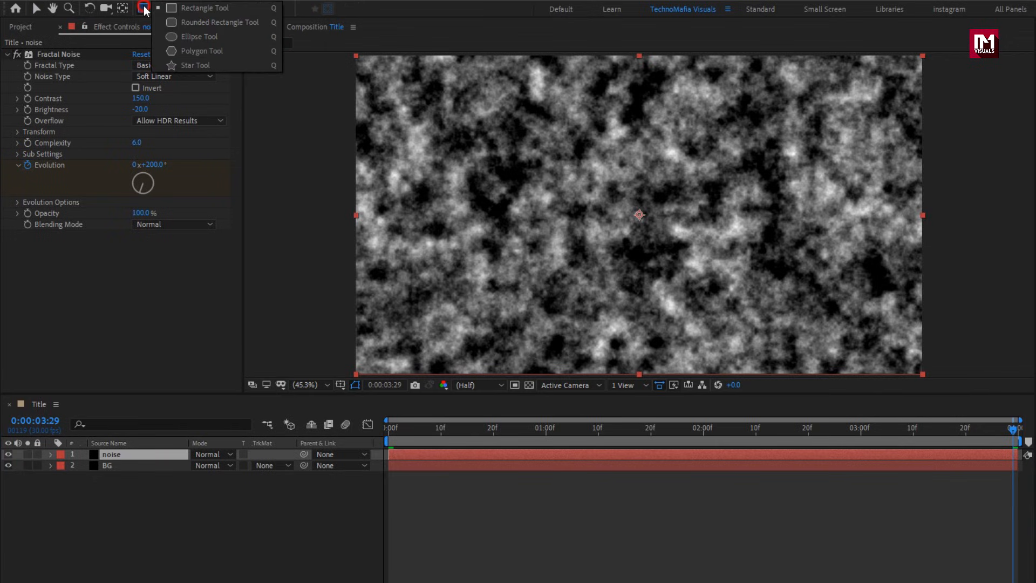
{"action": "left_click", "coordinate": [201, 36]}
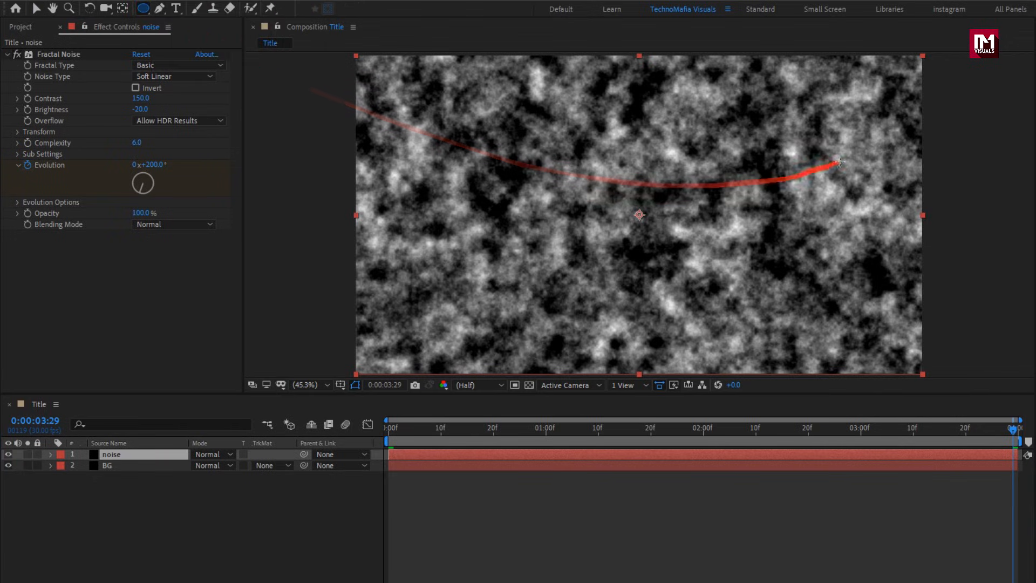
{"action": "left_click_drag", "start_coordinate": [861, 145], "coordinate": [408, 301]}
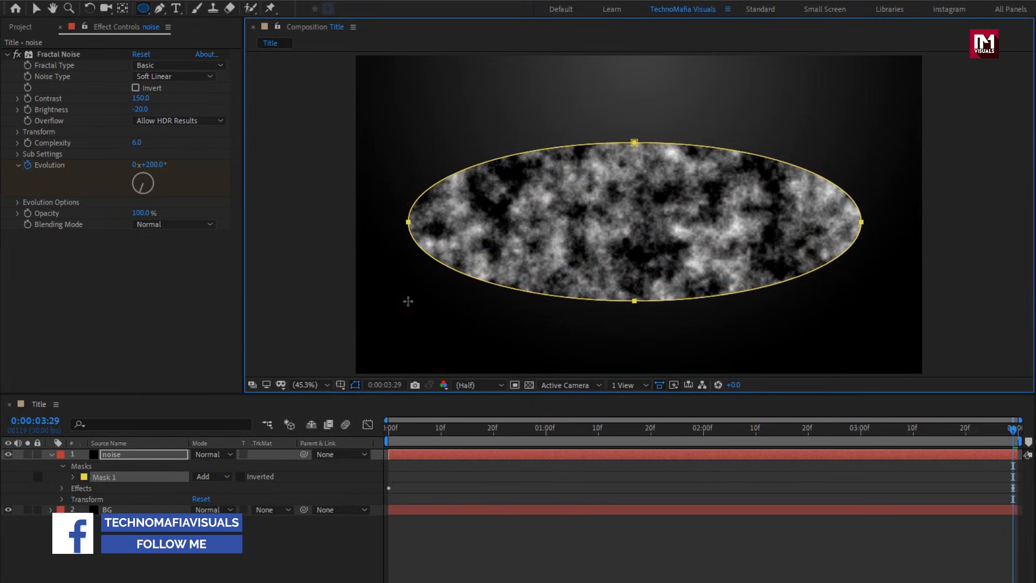
Set the ellipse mask's feather to 600 pixels.
{"action": "left_click", "coordinate": [73, 476]}
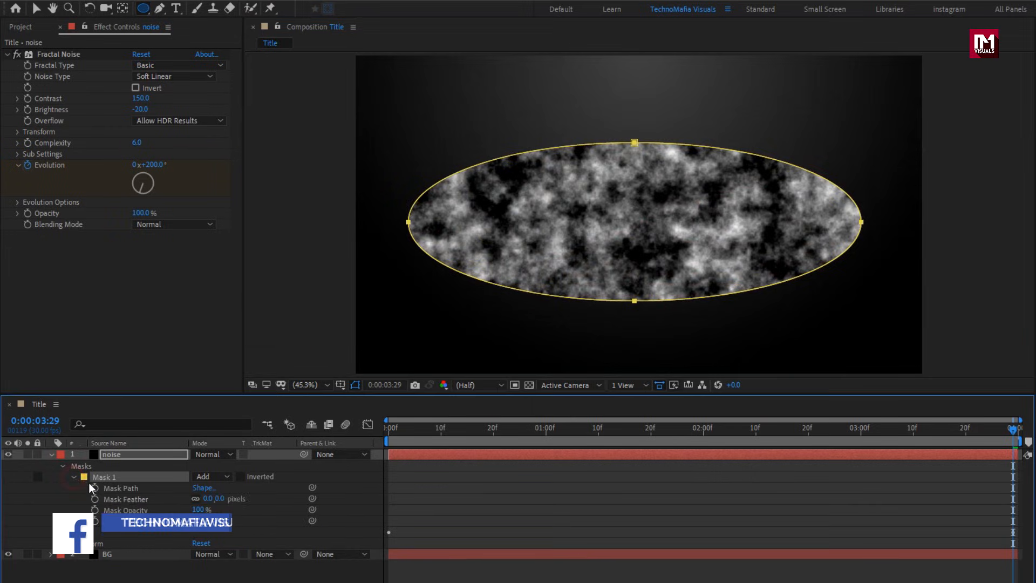
{"action": "left_click", "coordinate": [219, 499]}
{"action": "type", "text": "600"}
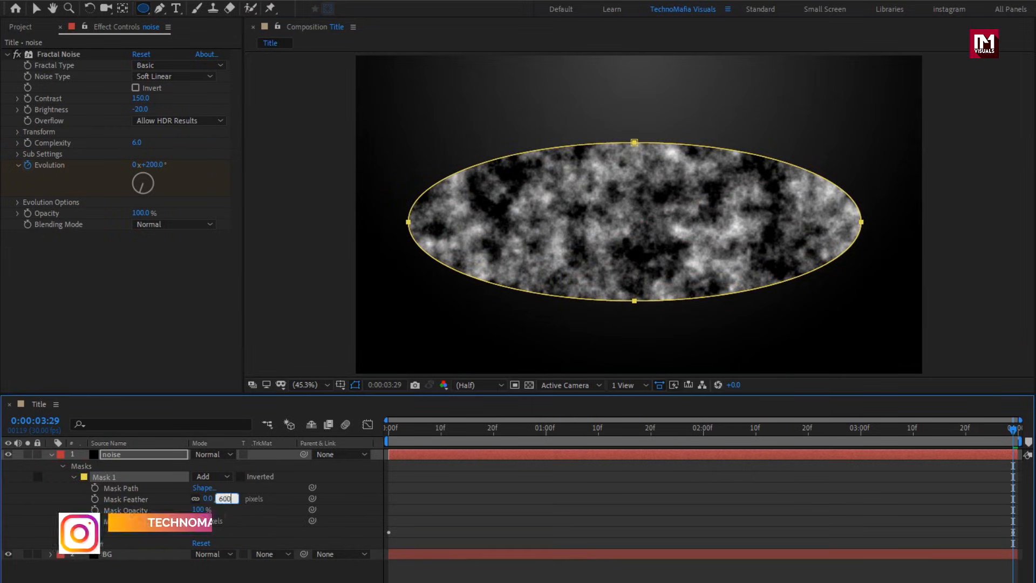
{"action": "key", "text": "Return"}
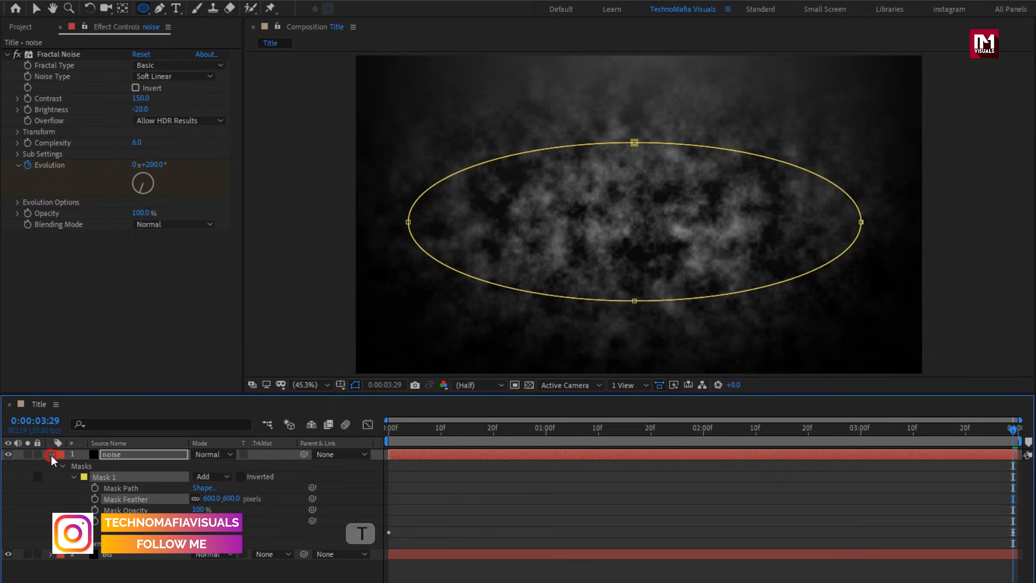
Keyframe the noise layer's opacity at 30% at the 1-second mark.
{"action": "left_click", "coordinate": [50, 455]}
{"action": "left_click", "coordinate": [110, 455]}
{"action": "key", "text": "t"}
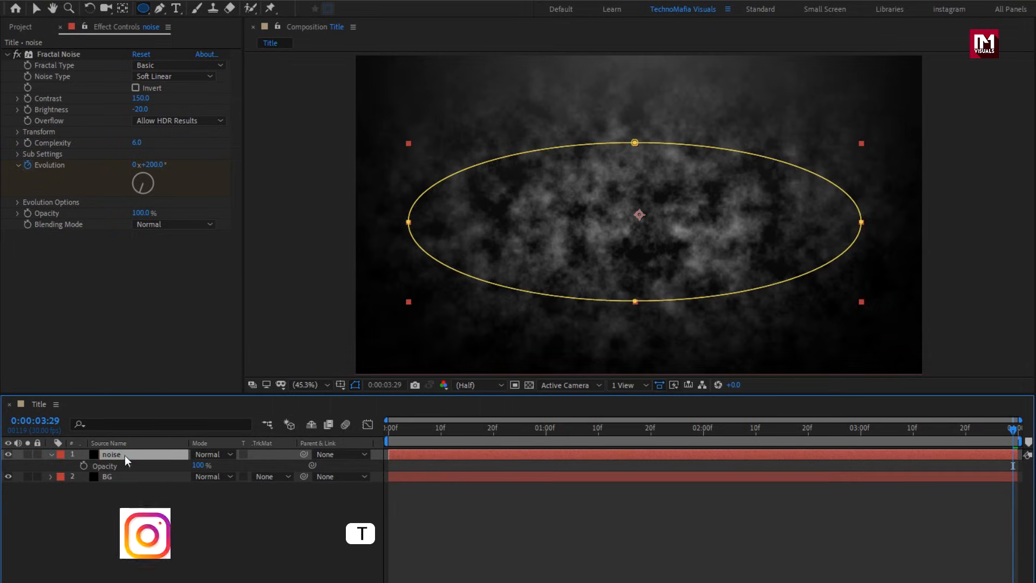
{"action": "left_click_drag", "start_coordinate": [536, 431], "coordinate": [547, 432]}
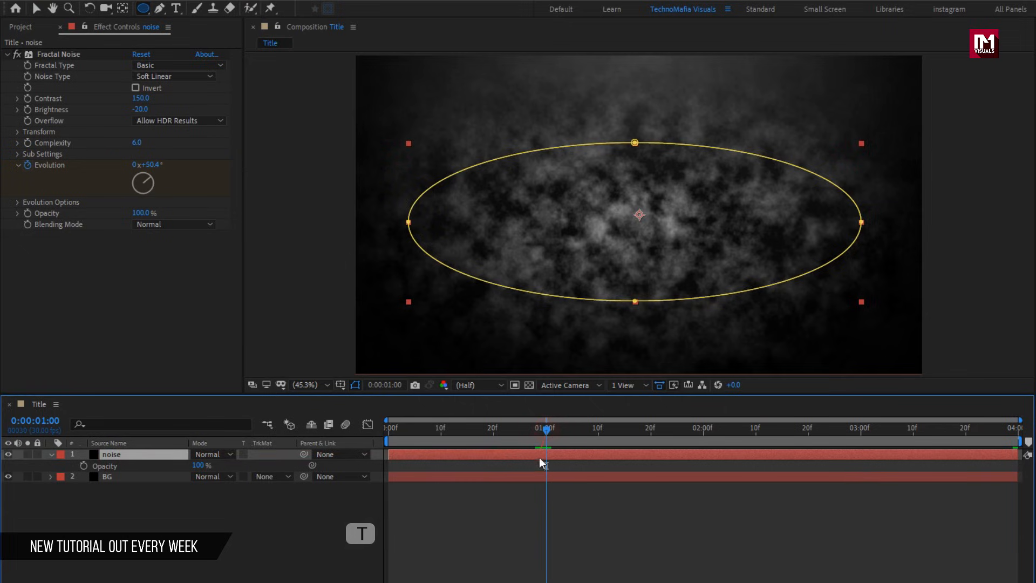
{"action": "left_click", "coordinate": [84, 465]}
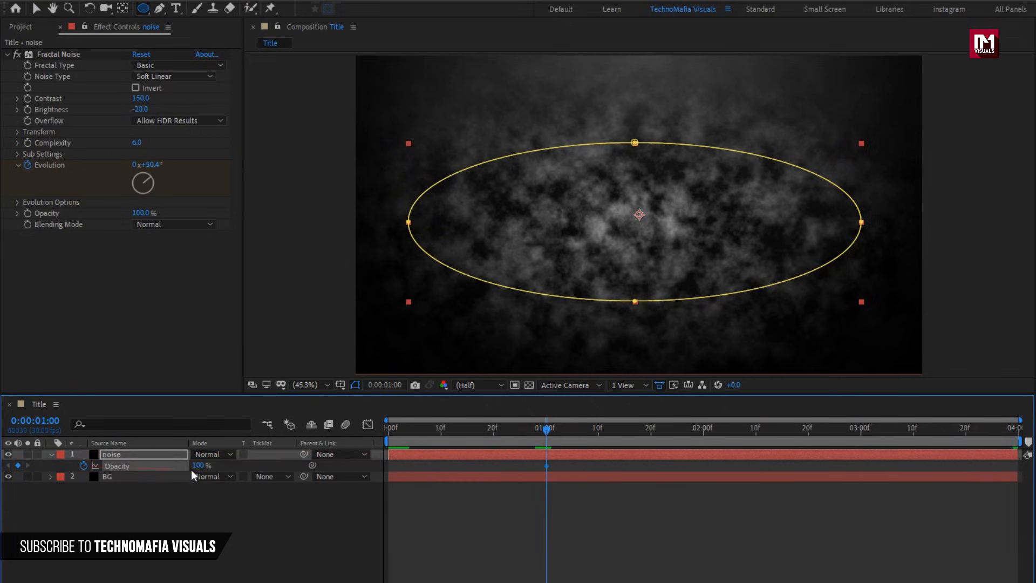
{"action": "type", "text": "30"}
{"action": "key", "text": "Return"}
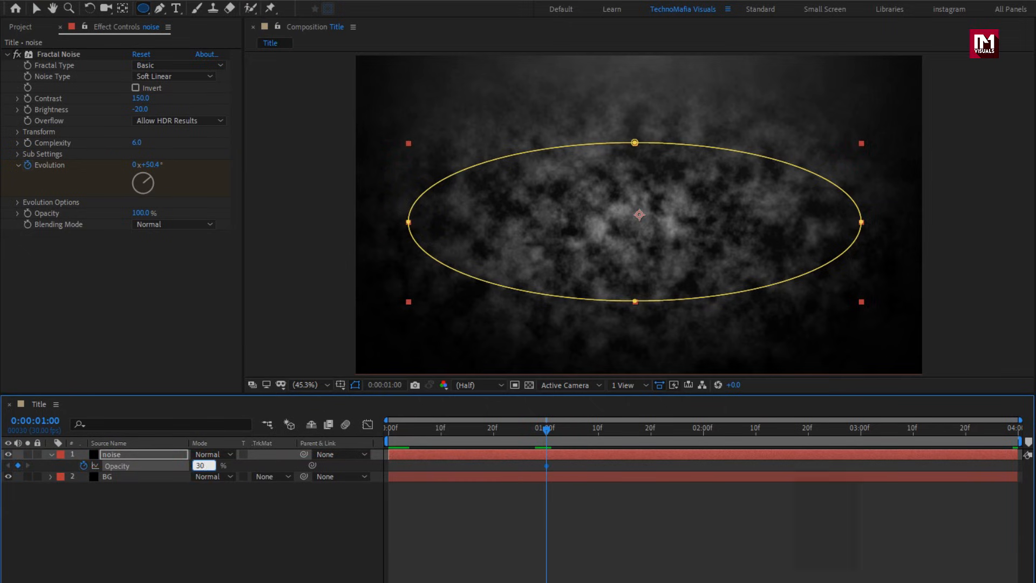
Set the noise layer's opacity to 0% at the first frame.
{"action": "left_click_drag", "start_coordinate": [447, 428], "coordinate": [369, 430]}
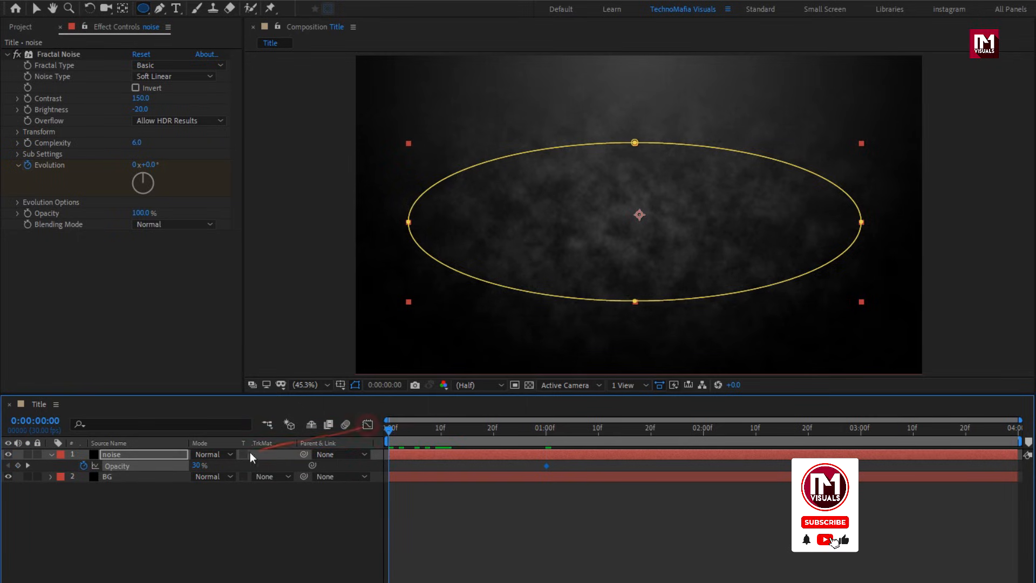
{"action": "type", "text": "0"}
{"action": "key", "text": "Return"}
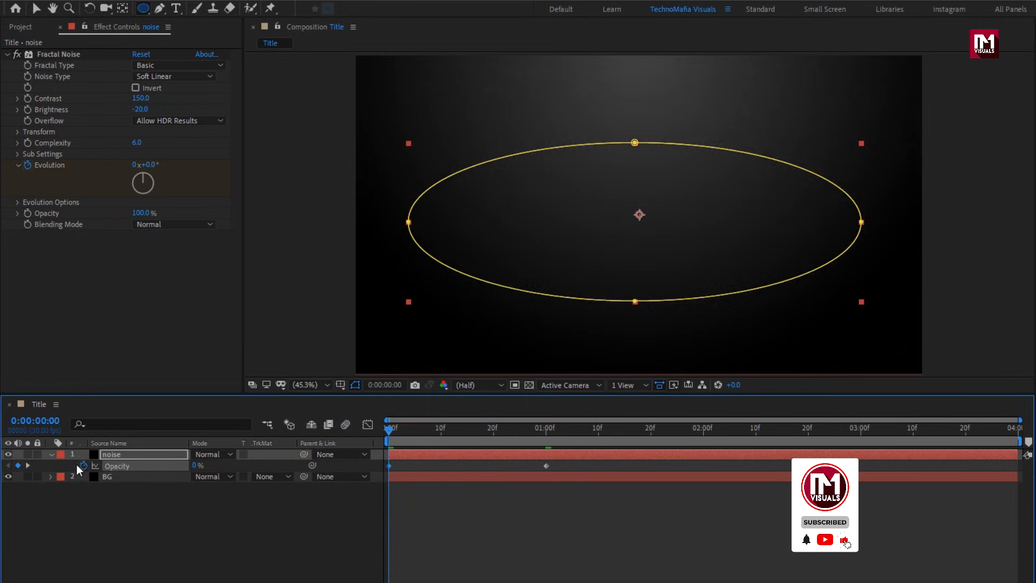
Change the noise layer's blend mode to Soft Light.
{"action": "left_click", "coordinate": [52, 454]}
{"action": "left_click", "coordinate": [208, 456]}
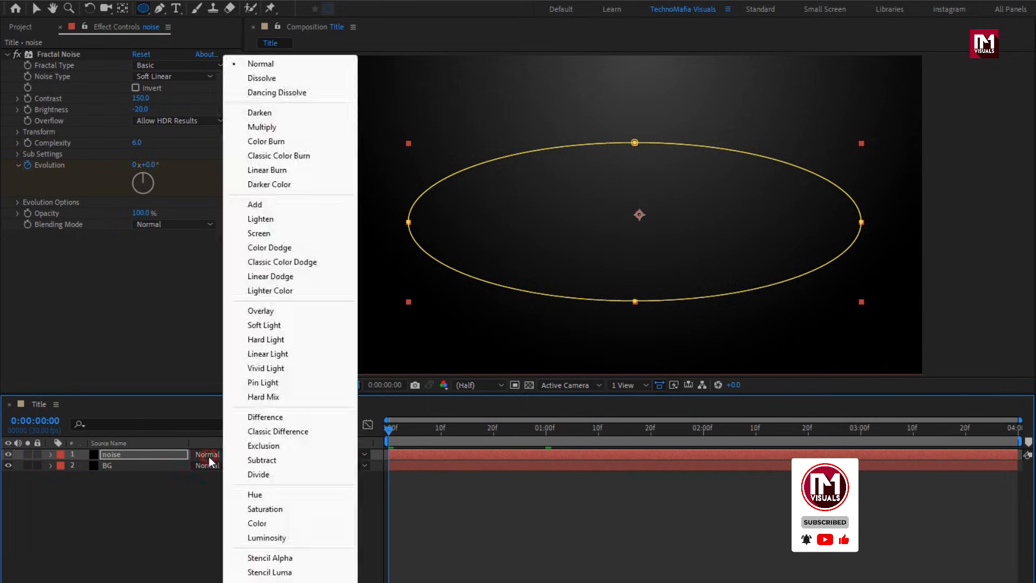
{"action": "left_click", "coordinate": [293, 325]}
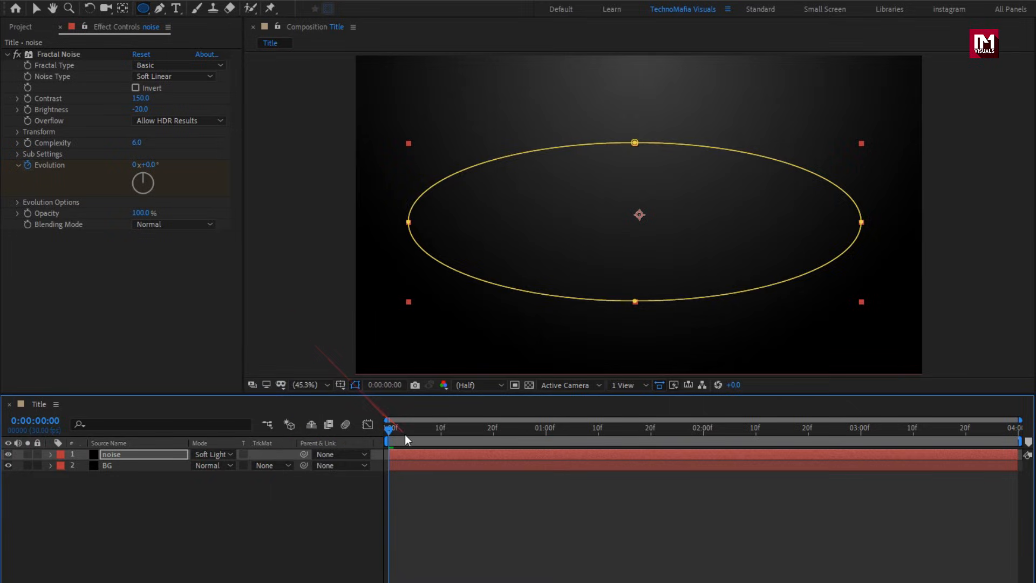
Scrub through the timeline to preview the noise animation.
{"action": "left_click_drag", "start_coordinate": [568, 432], "coordinate": [425, 435]}
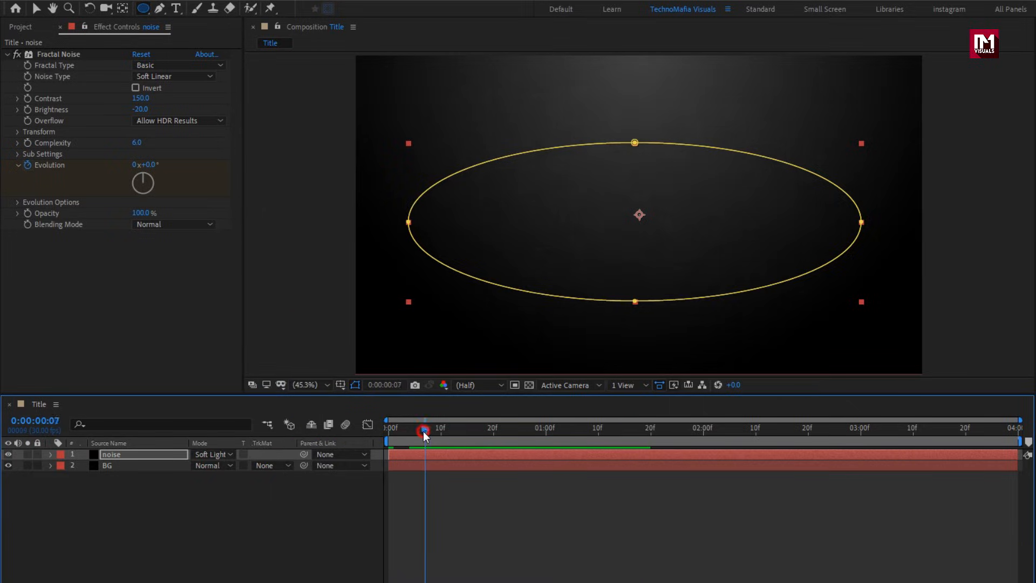
{"action": "key", "text": "t"}
{"action": "left_click_drag", "start_coordinate": [744, 435], "coordinate": [719, 435]}
Animate the BG layer's opacity from 0% at the first frame to 100% at 1 second.
{"action": "left_click", "coordinate": [147, 465]}
{"action": "key", "text": "t"}
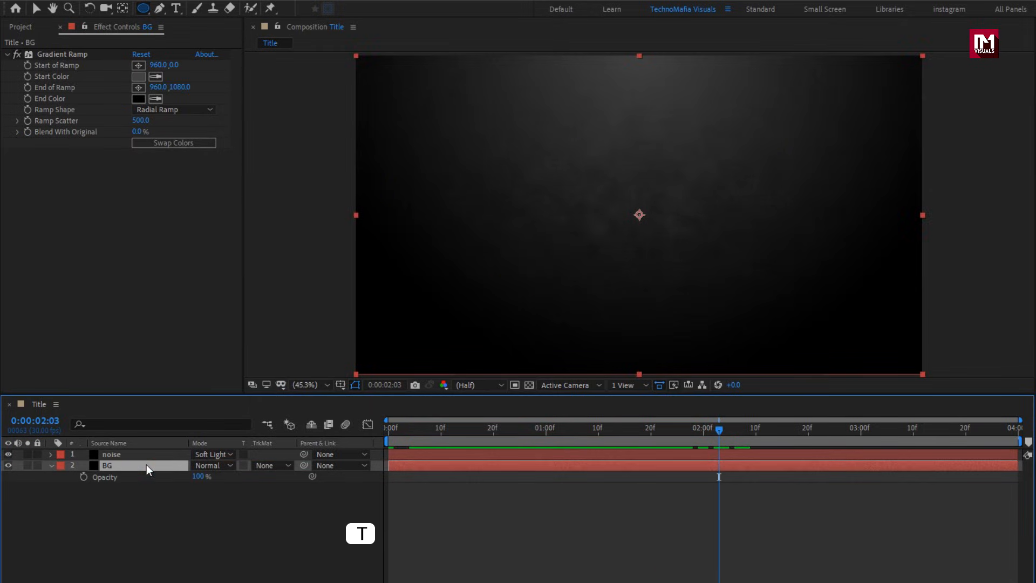
{"action": "left_click", "coordinate": [545, 431]}
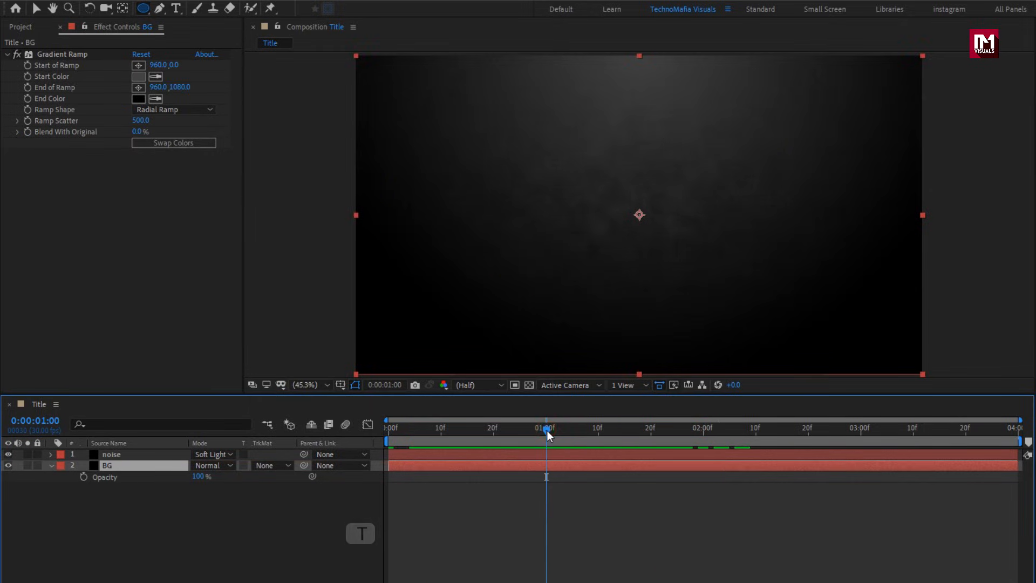
{"action": "left_click", "coordinate": [83, 477]}
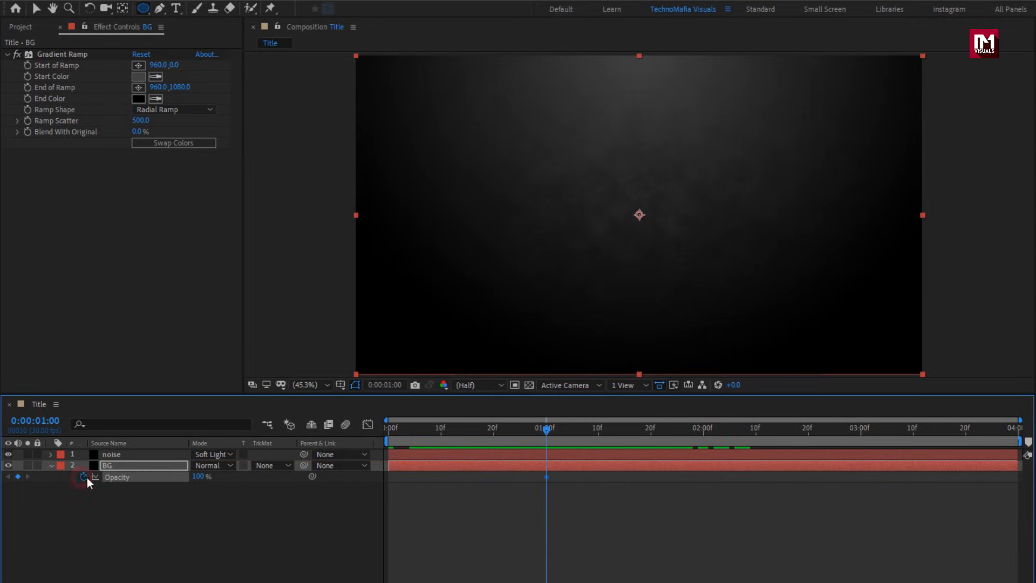
{"action": "left_click_drag", "start_coordinate": [432, 430], "coordinate": [364, 434]}
{"action": "left_click_drag", "start_coordinate": [201, 482], "coordinate": [20, 475]}
Scrub the timeline to preview the background fade-in.
{"action": "left_click_drag", "start_coordinate": [393, 428], "coordinate": [608, 425]}
{"action": "left_click_drag", "start_coordinate": [746, 425], "coordinate": [648, 421]}
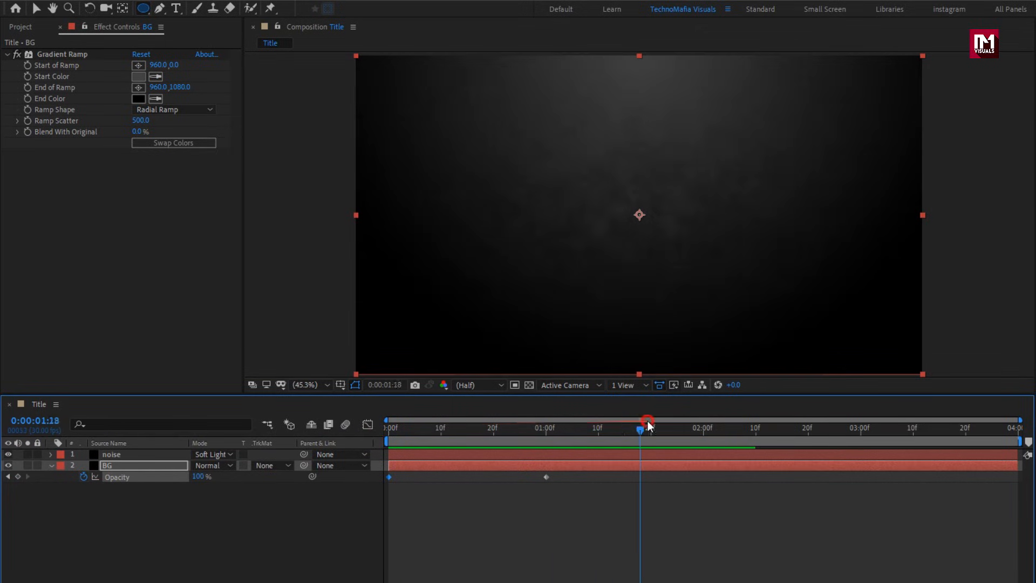
{"action": "left_click", "coordinate": [52, 465]}
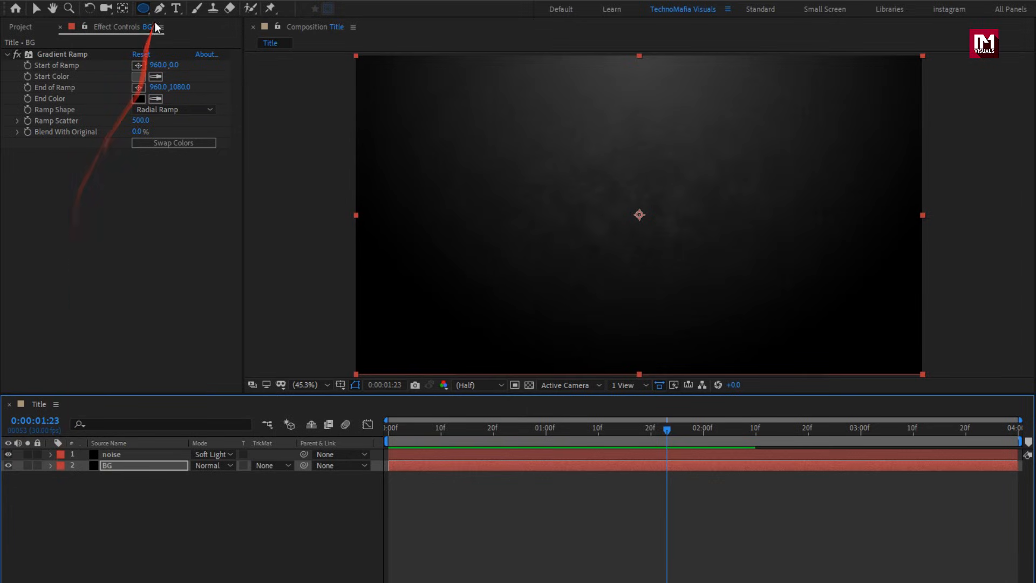
Create a text layer reading "TRAILER TITLE" in the composition.
{"action": "left_click", "coordinate": [176, 8]}
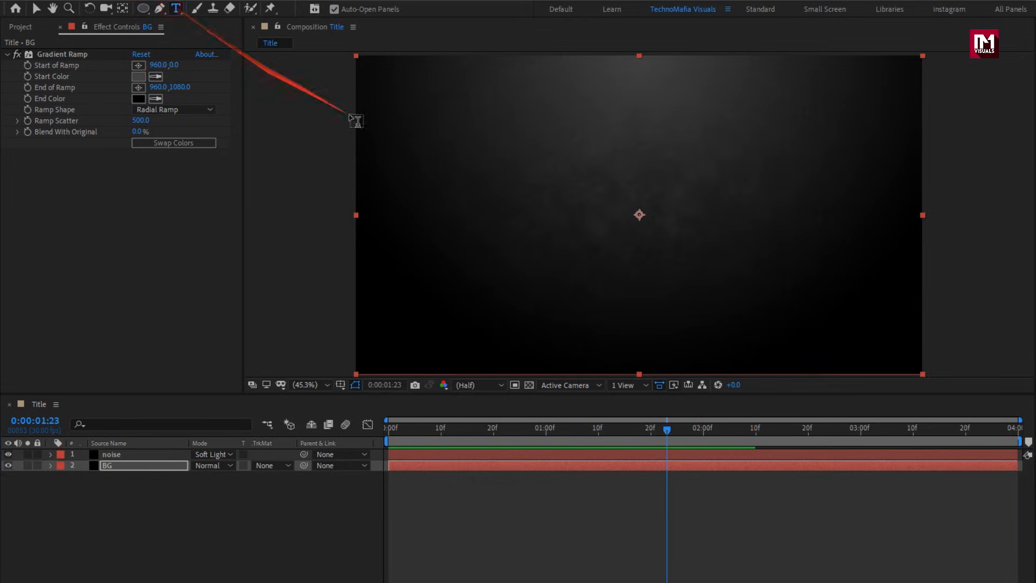
{"action": "left_click", "coordinate": [544, 199]}
{"action": "type", "text": "TRA"}
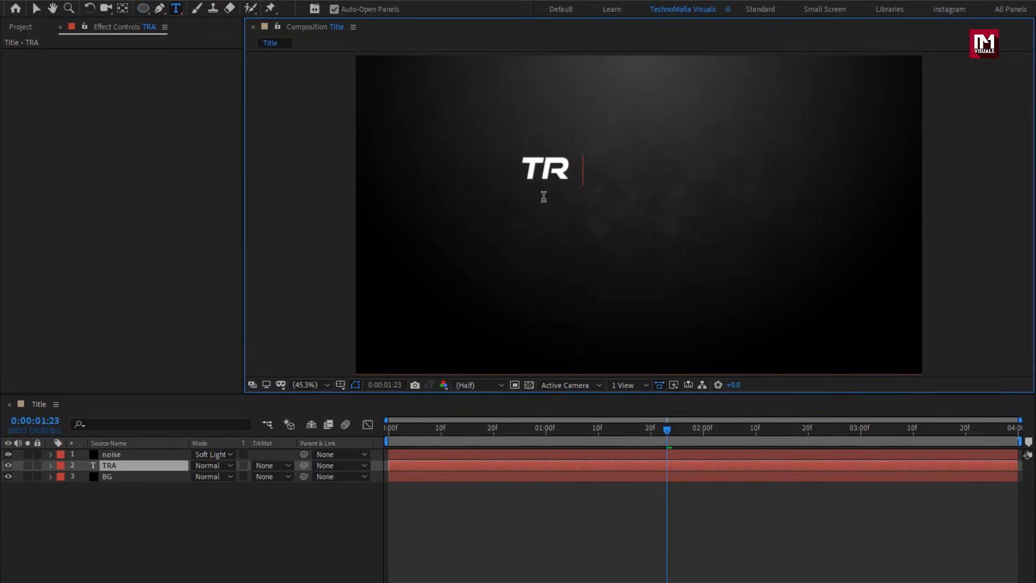
{"action": "type", "text": "ILER TITL"}
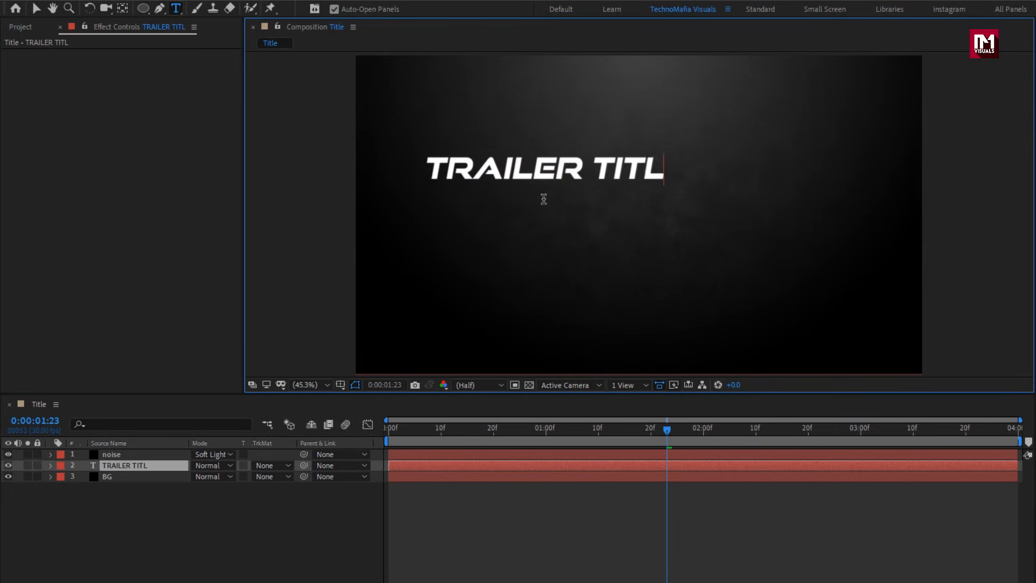
{"action": "type", "text": "E"}
{"action": "key", "text": "Escape"}
{"action": "key", "text": "v"}
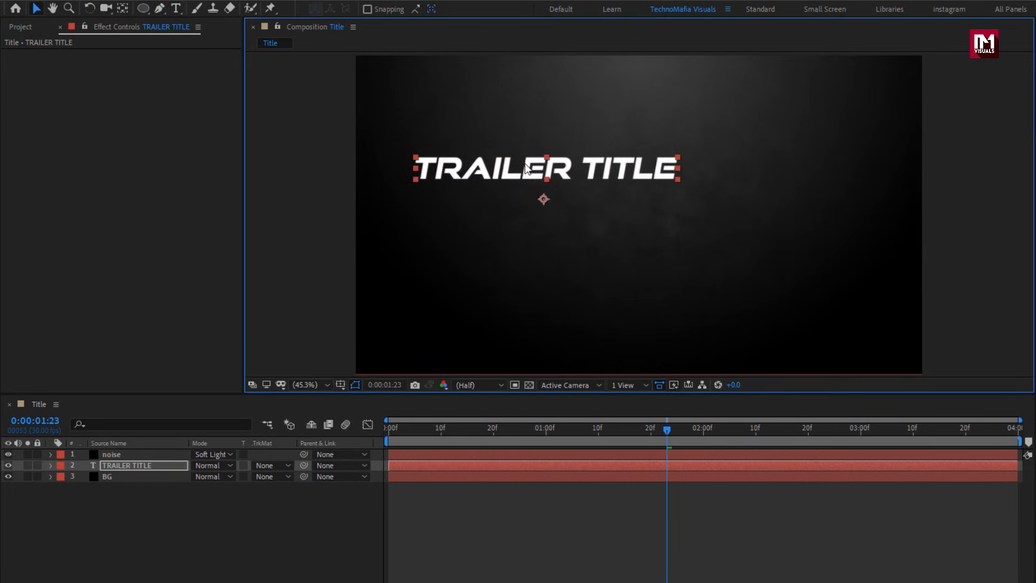
Set the title's font to BigNoodleTitling.
{"action": "left_click", "coordinate": [872, 424]}
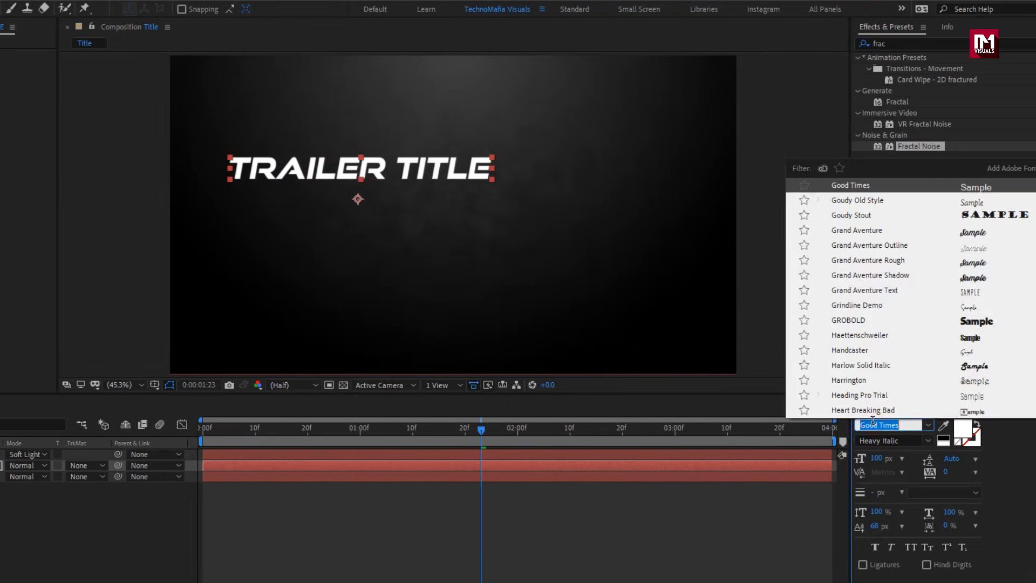
{"action": "type", "text": "big"}
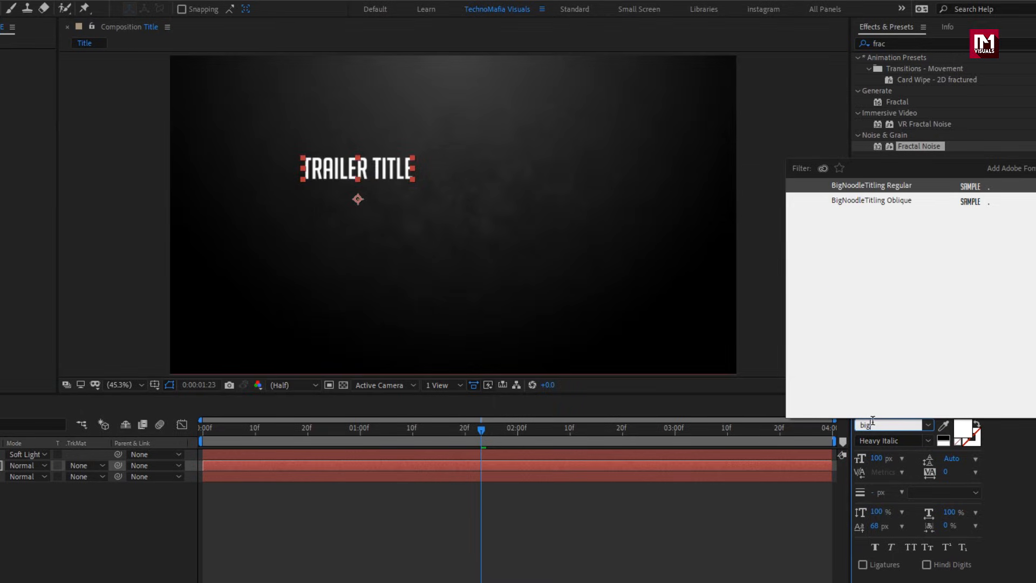
{"action": "key", "text": "Return"}
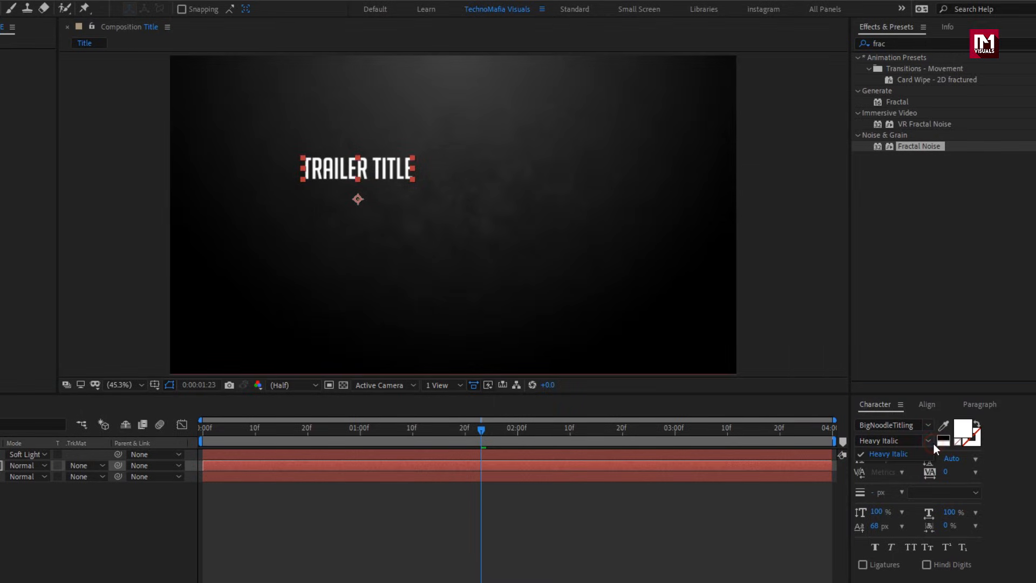
{"action": "left_click", "coordinate": [909, 440]}
Align the title to the horizontal and vertical centre of the composition.
{"action": "left_click", "coordinate": [926, 405]}
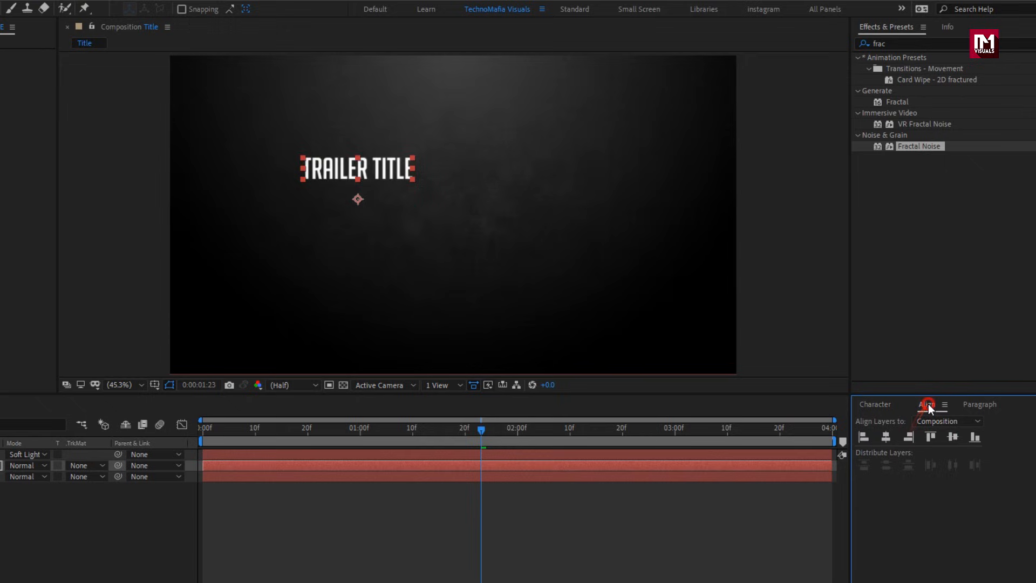
{"action": "left_click", "coordinate": [888, 437]}
{"action": "left_click", "coordinate": [950, 437]}
Set the font style to Regular and enlarge the font size to about 309 px.
{"action": "left_click", "coordinate": [875, 404]}
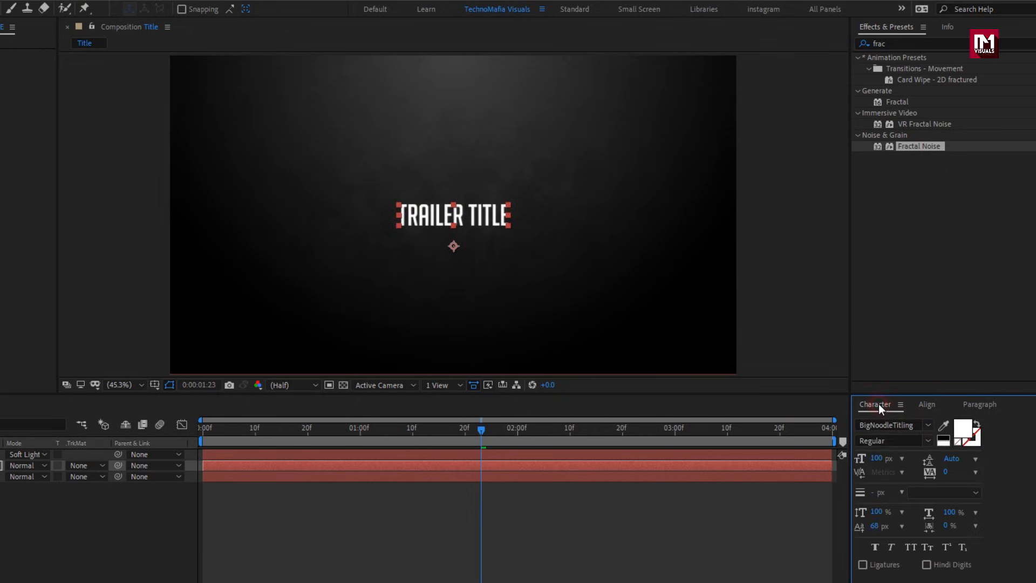
{"action": "left_click", "coordinate": [890, 440]}
{"action": "left_click_drag", "start_coordinate": [866, 458], "coordinate": [983, 458]}
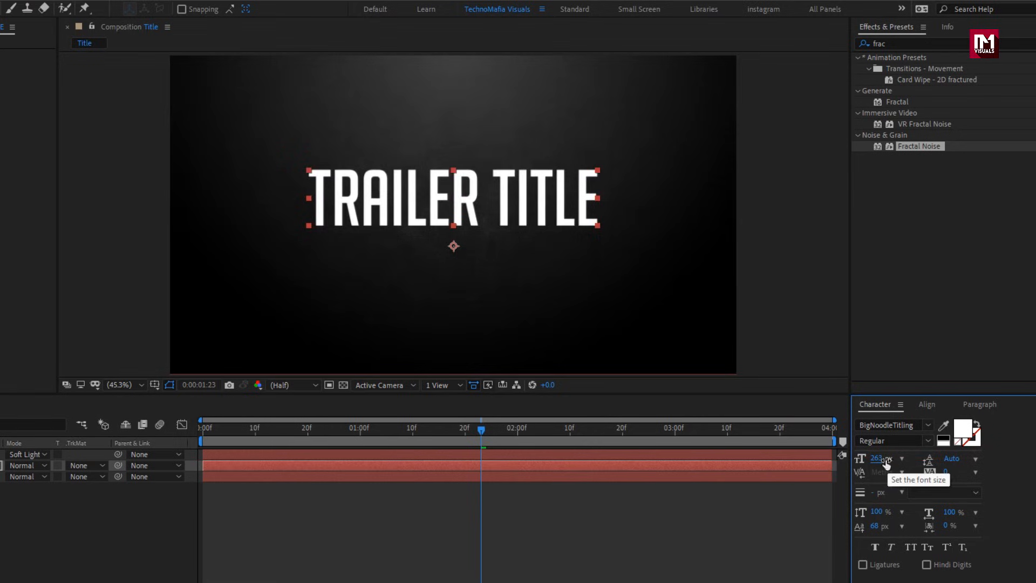
{"action": "left_click_drag", "start_coordinate": [883, 460], "coordinate": [917, 460]}
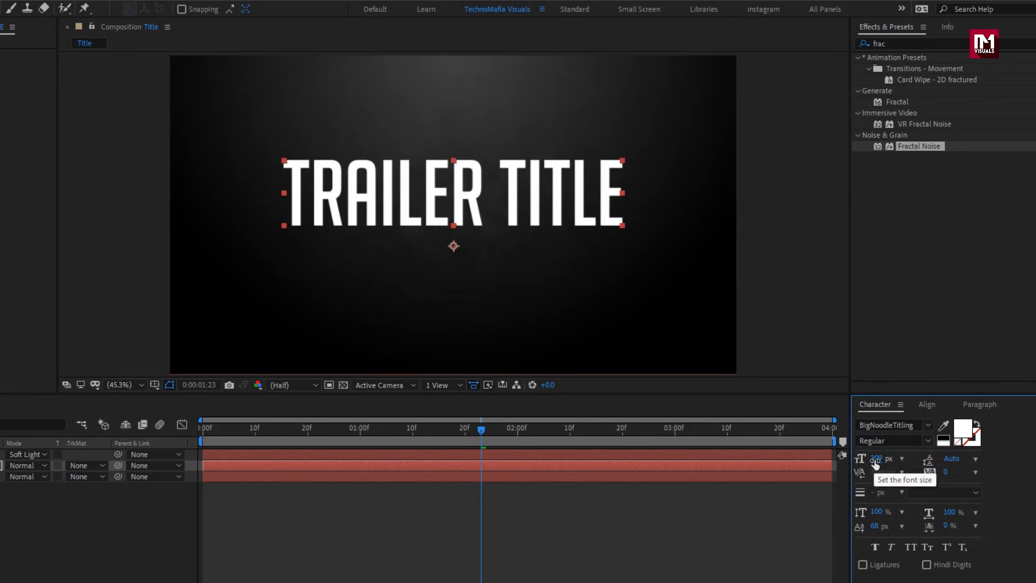
Re-align the enlarged title to the composition's horizontal and vertical centres.
{"action": "left_click", "coordinate": [927, 404]}
{"action": "left_click", "coordinate": [885, 437]}
{"action": "left_click", "coordinate": [952, 438]}
Move the title layer's anchor point to the centre of the text with the Pan Behind tool.
{"action": "key", "text": "y"}
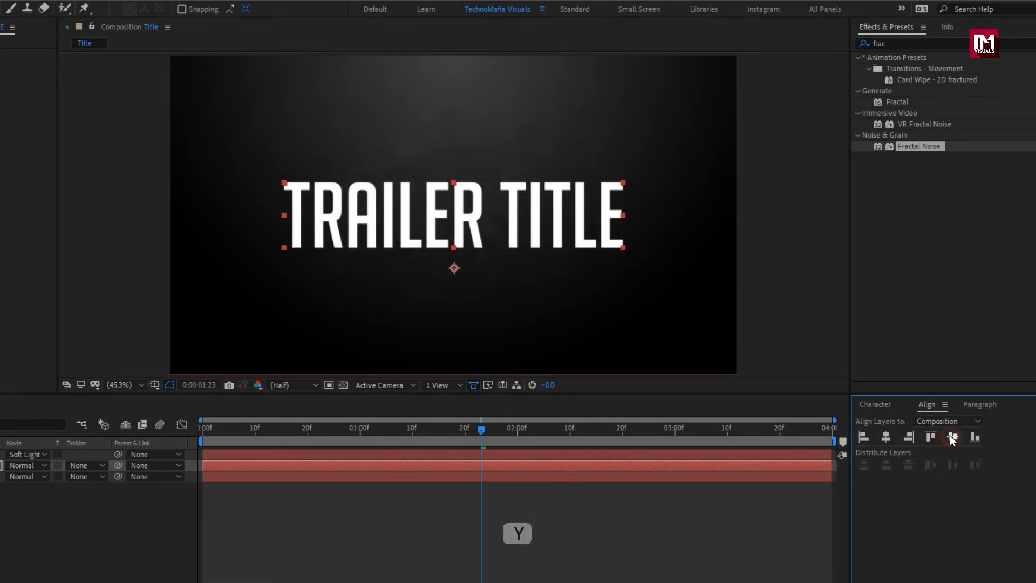
{"action": "left_click", "coordinate": [452, 267]}
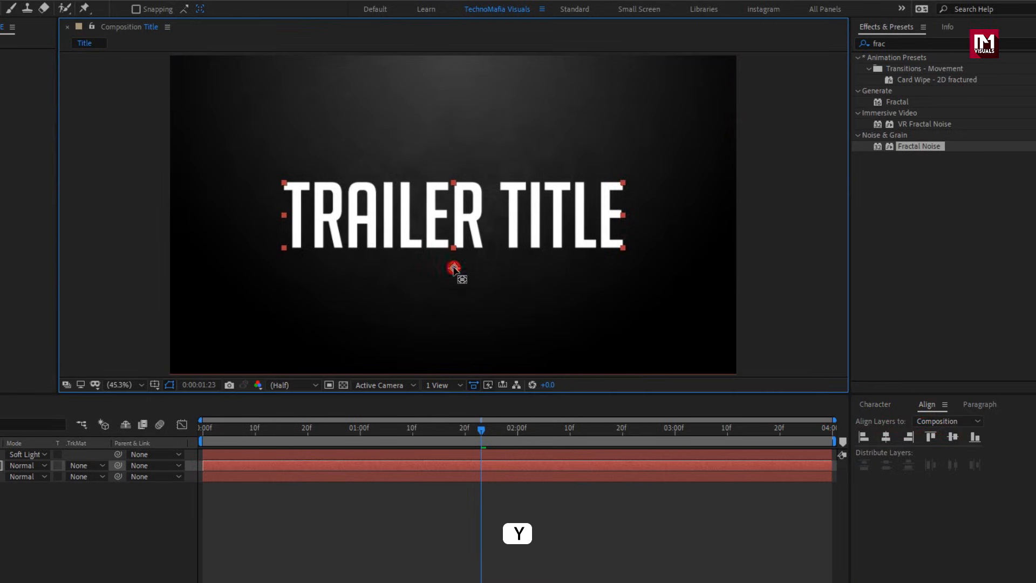
{"action": "left_click_drag", "start_coordinate": [453, 220], "coordinate": [453, 216]}
Set the title's tracking to -38 and its stroke width to 1 px.
{"action": "left_click", "coordinate": [875, 406]}
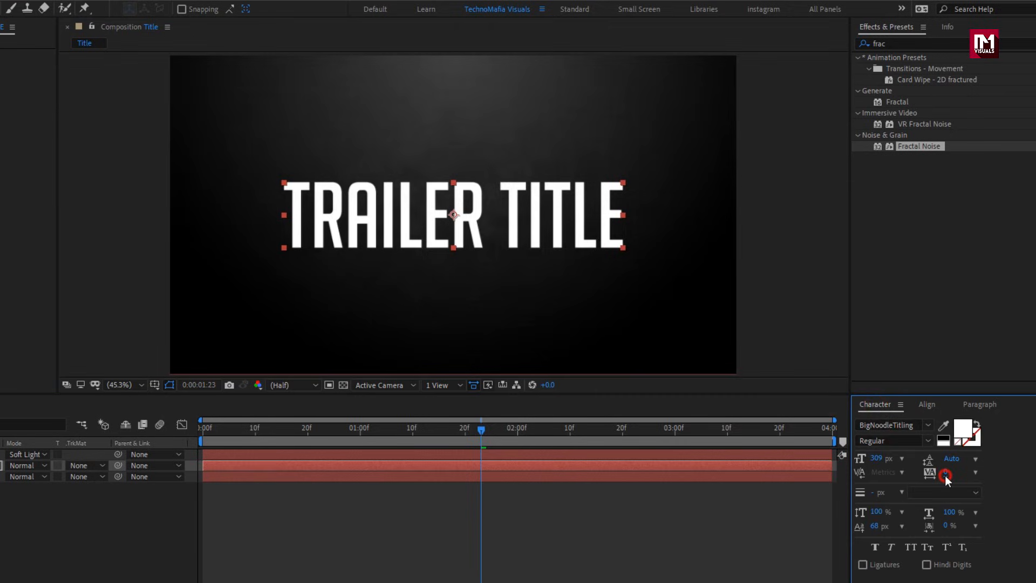
{"action": "left_click_drag", "start_coordinate": [944, 474], "coordinate": [920, 473]}
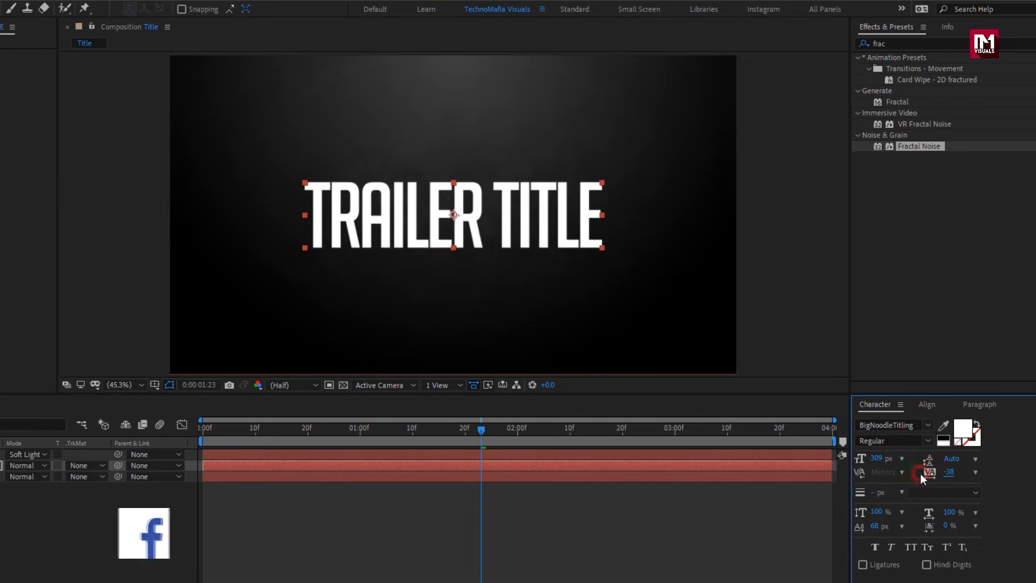
{"action": "left_click", "coordinate": [879, 492]}
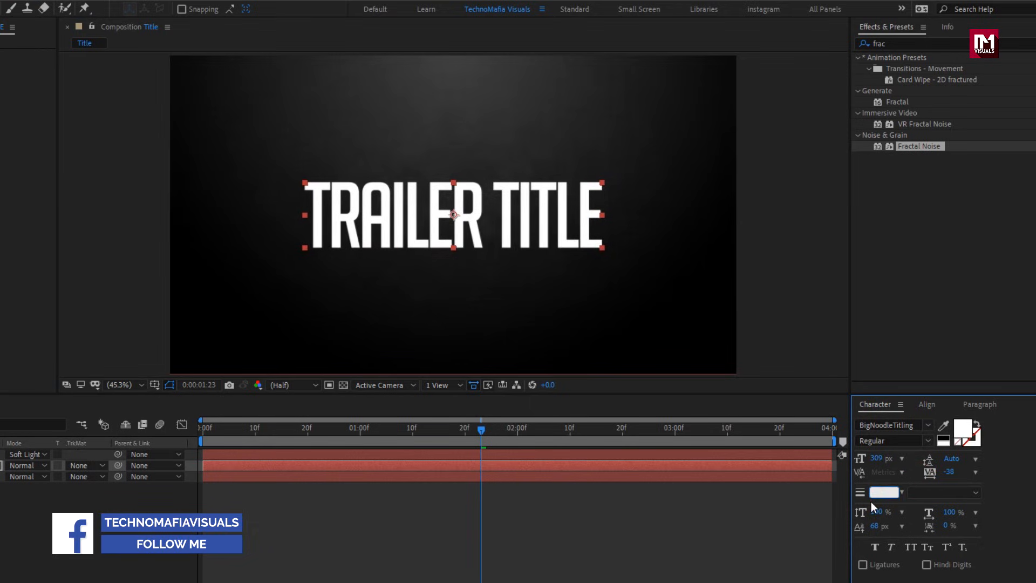
{"action": "type", "text": "1"}
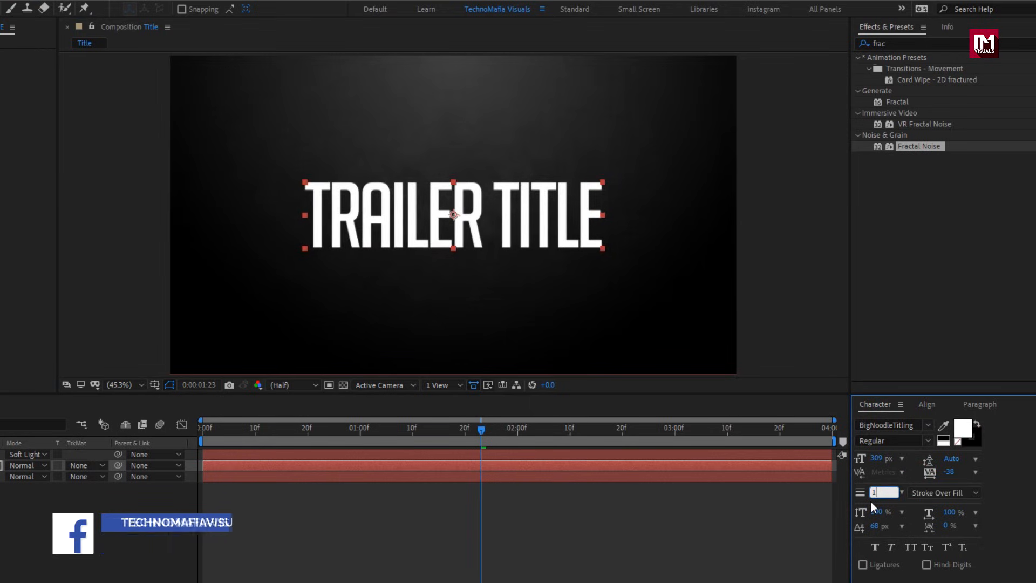
{"action": "key", "text": "Return"}
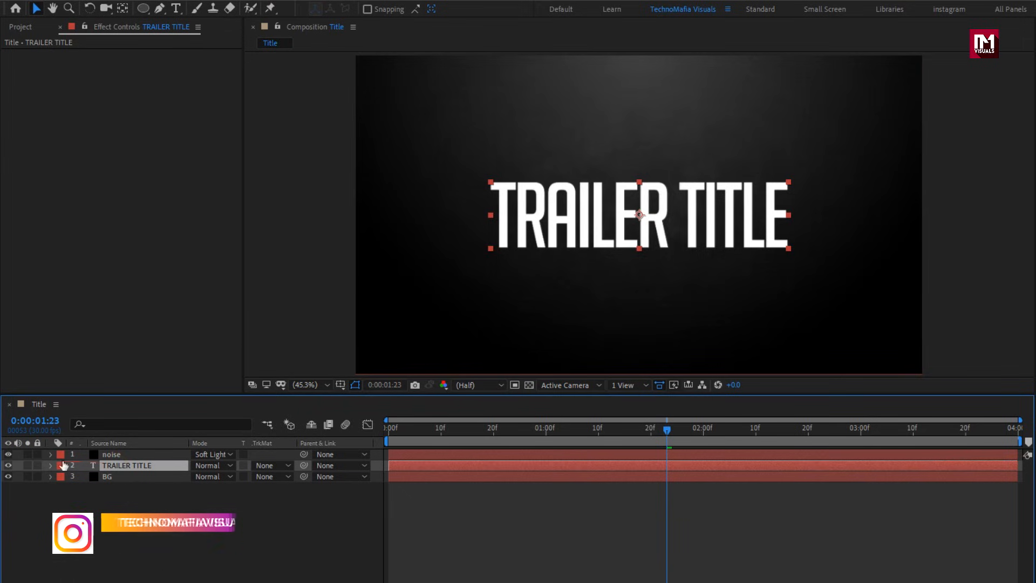
Expand the title layer and enable Per-character 3D for its text.
{"action": "left_click", "coordinate": [50, 465]}
{"action": "left_click", "coordinate": [291, 477]}
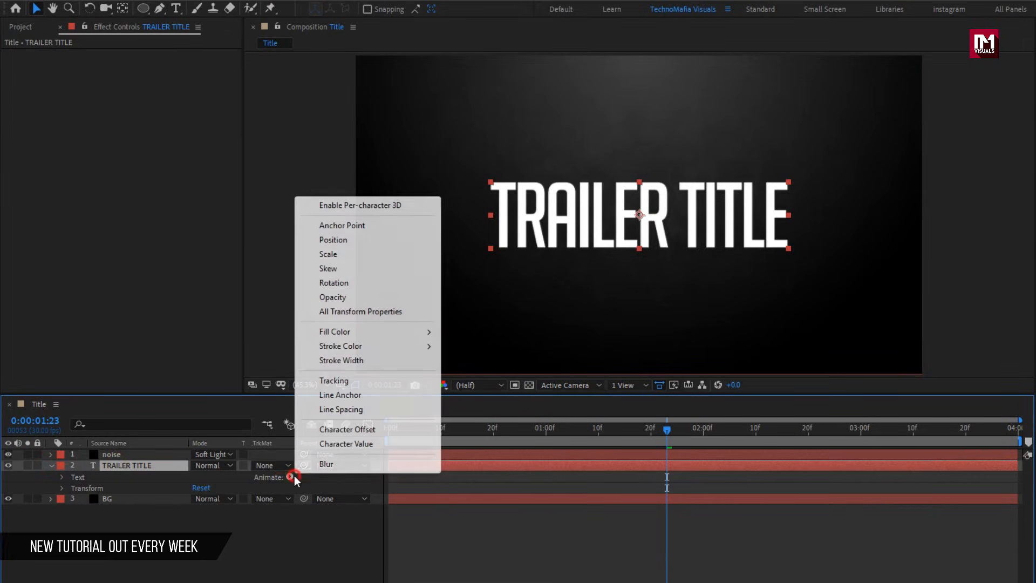
{"action": "left_click", "coordinate": [340, 205]}
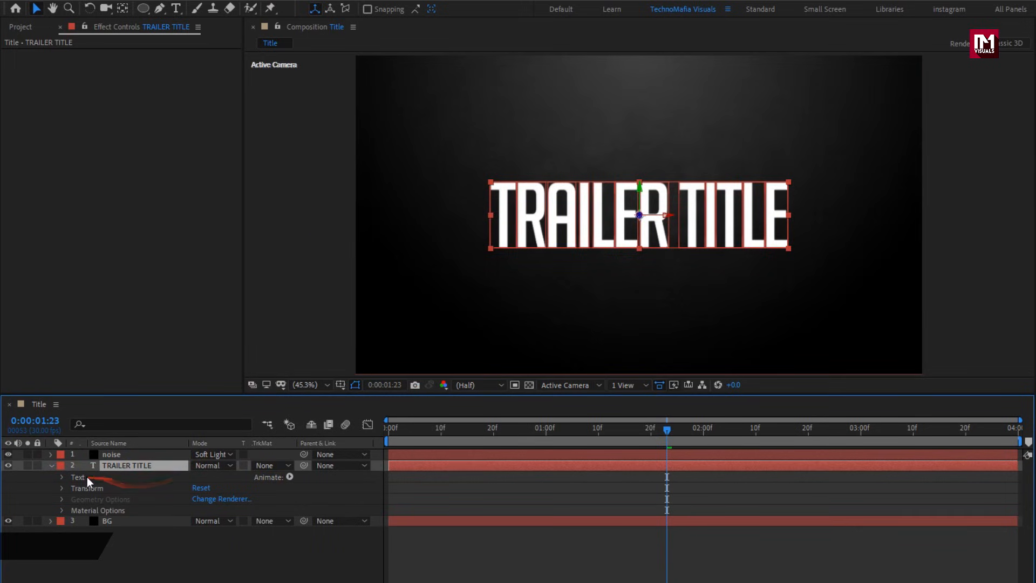
Add an Opacity text animator to the title and set its opacity to 0%.
{"action": "left_click", "coordinate": [286, 478]}
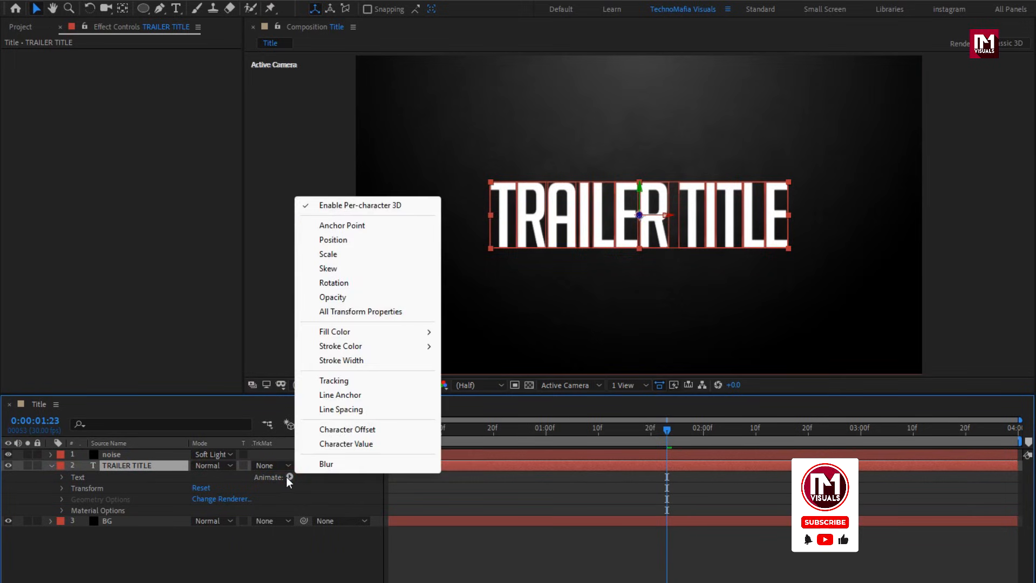
{"action": "left_click", "coordinate": [335, 298]}
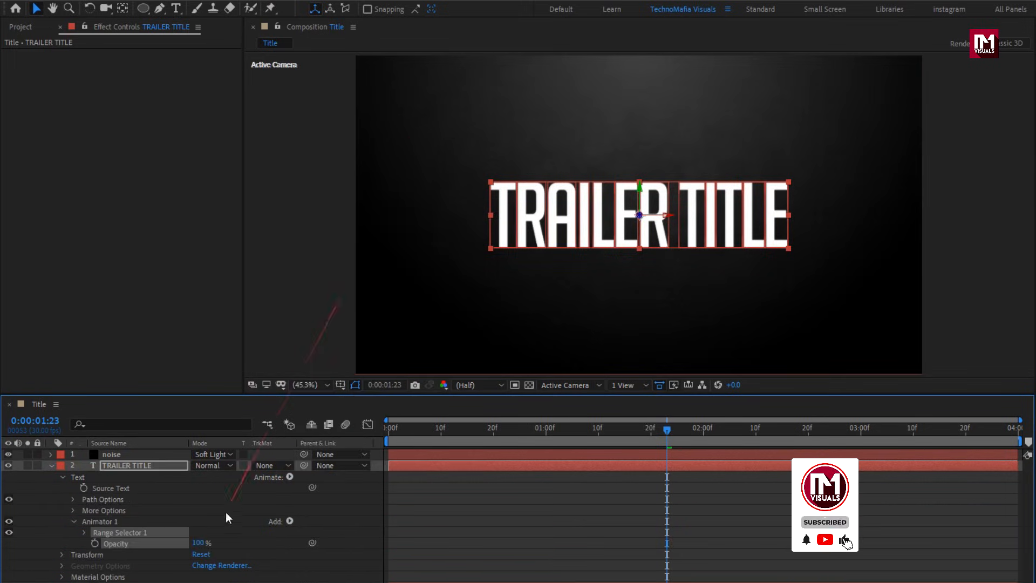
{"action": "left_click_drag", "start_coordinate": [195, 543], "coordinate": [110, 543]}
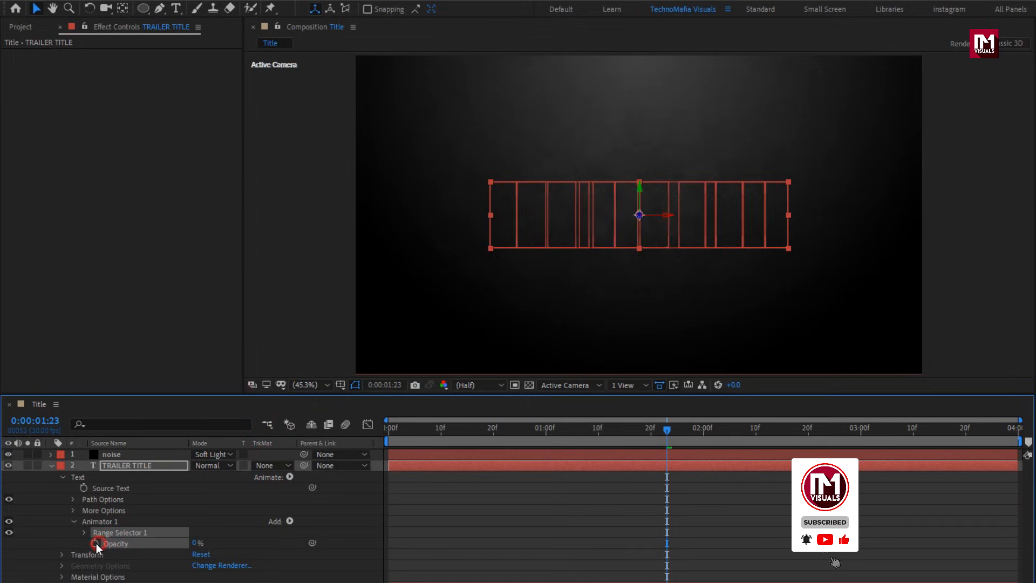
Keyframe the Range Selector Start from 0% at the first frame to about 60% at the last frame.
{"action": "left_click", "coordinate": [84, 531]}
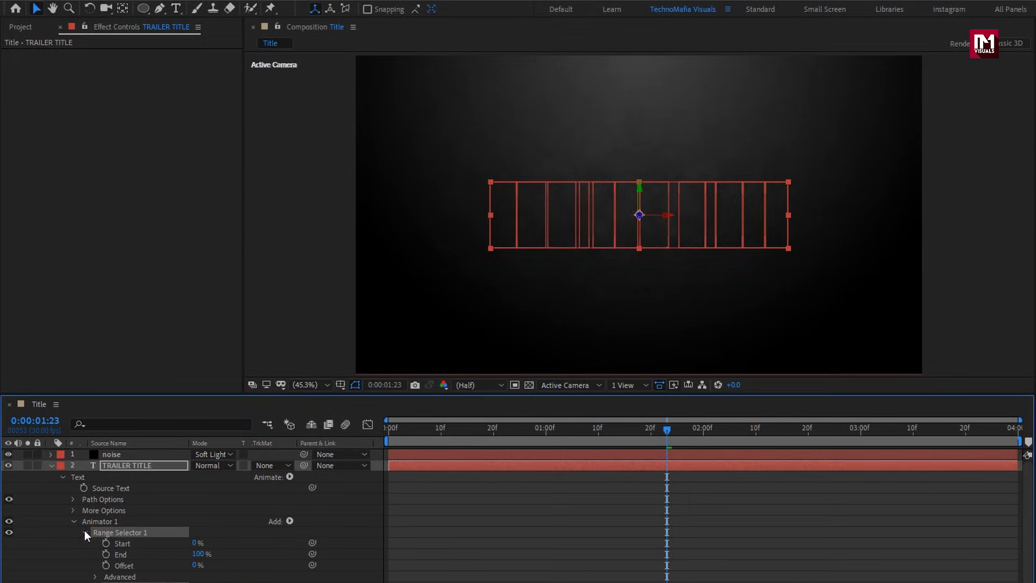
{"action": "left_click", "coordinate": [388, 429]}
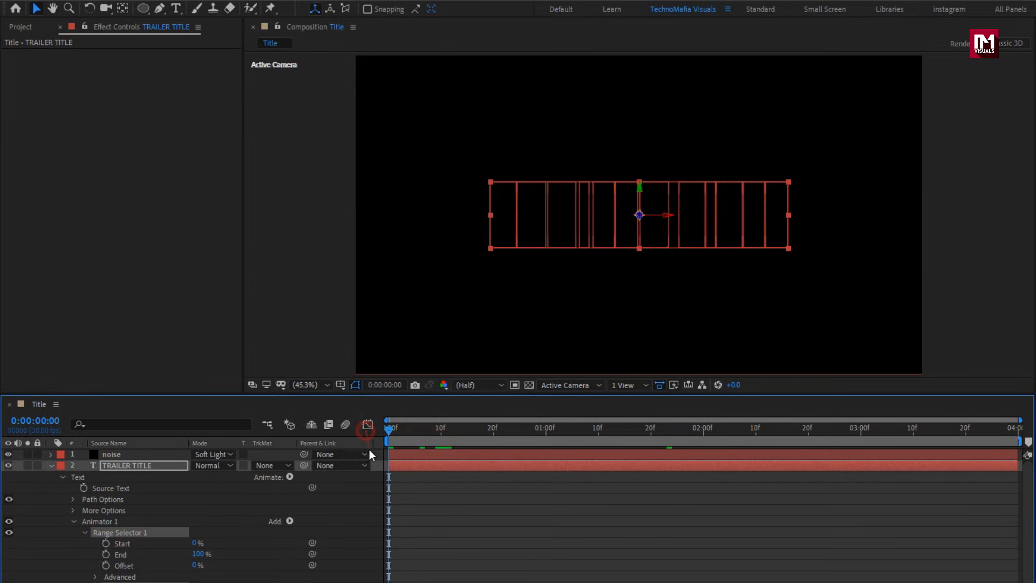
{"action": "left_click", "coordinate": [106, 542]}
{"action": "left_click", "coordinate": [442, 428]}
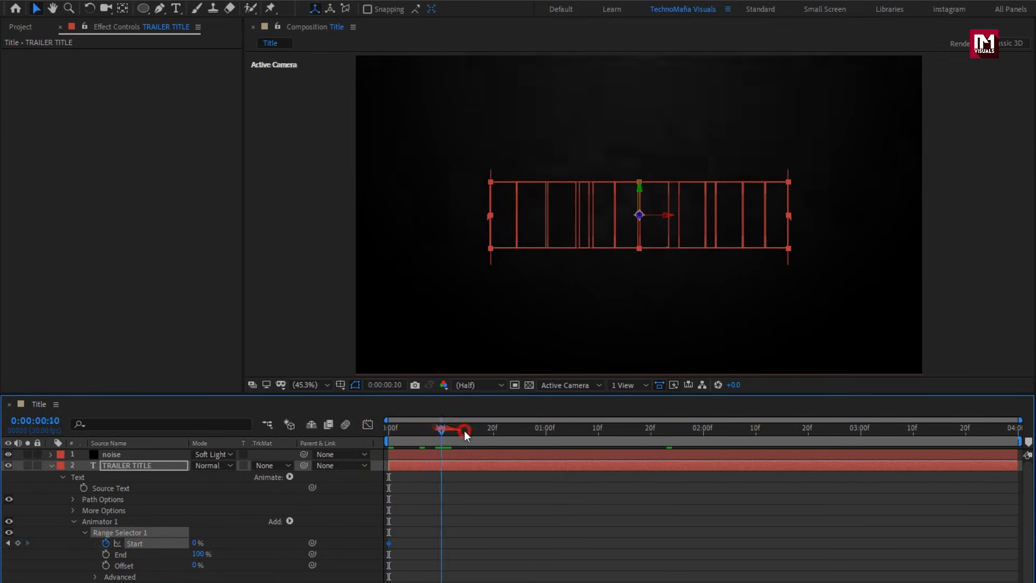
{"action": "left_click_drag", "start_coordinate": [466, 435], "coordinate": [1008, 436]}
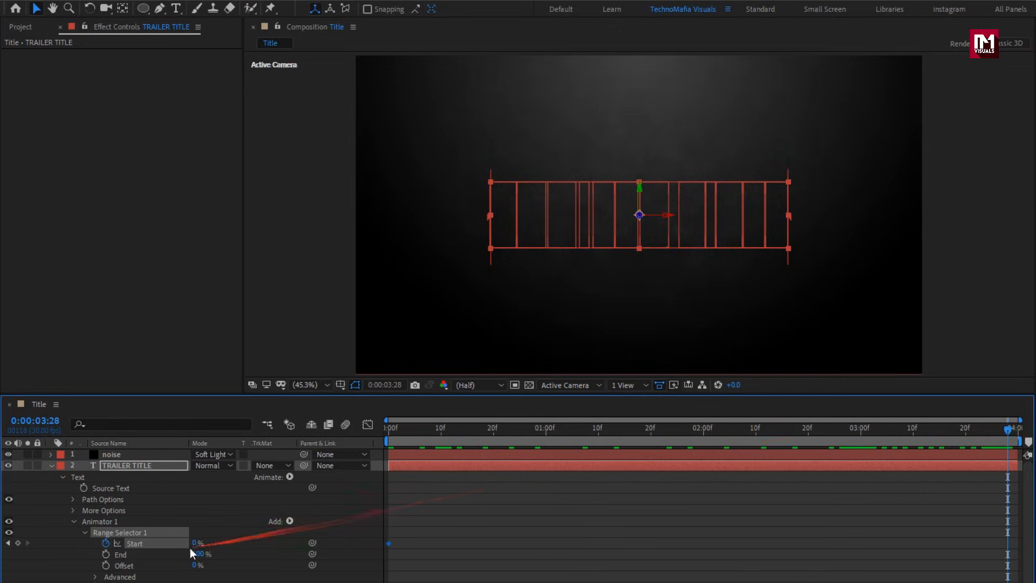
{"action": "left_click_drag", "start_coordinate": [194, 543], "coordinate": [228, 542]}
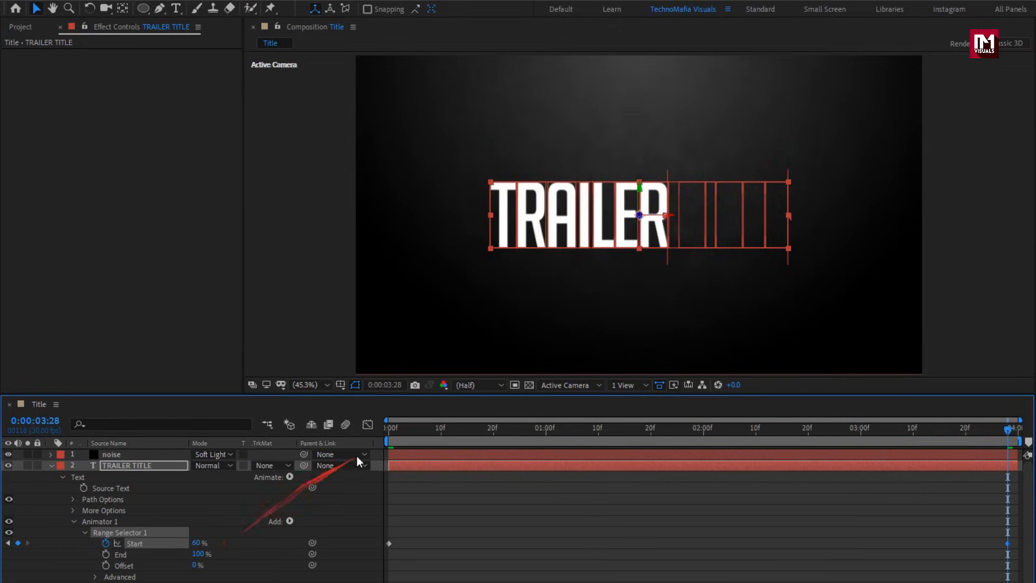
Play back the composition to preview the character reveal.
{"action": "key", "text": "space"}
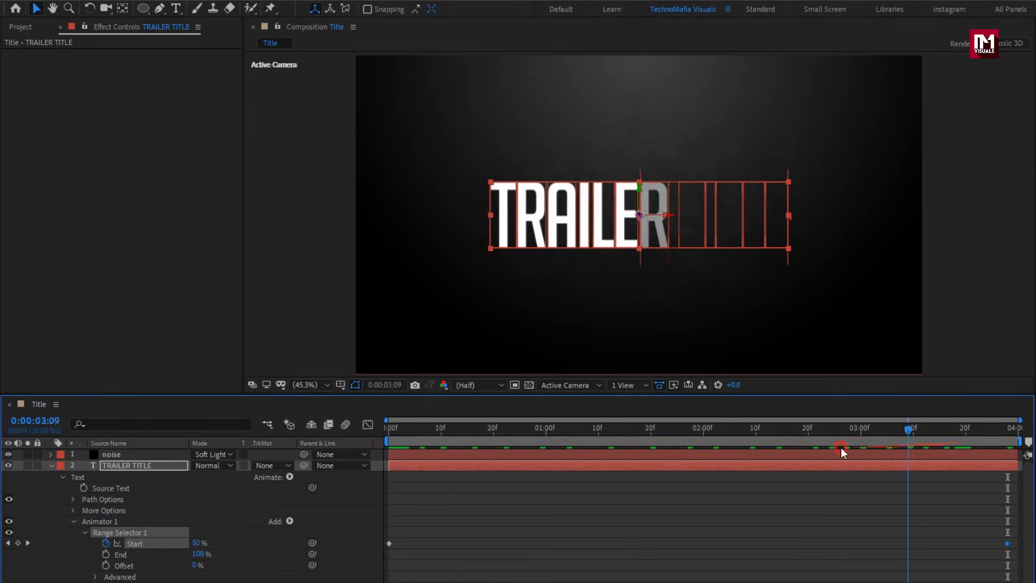
{"action": "key", "text": "space"}
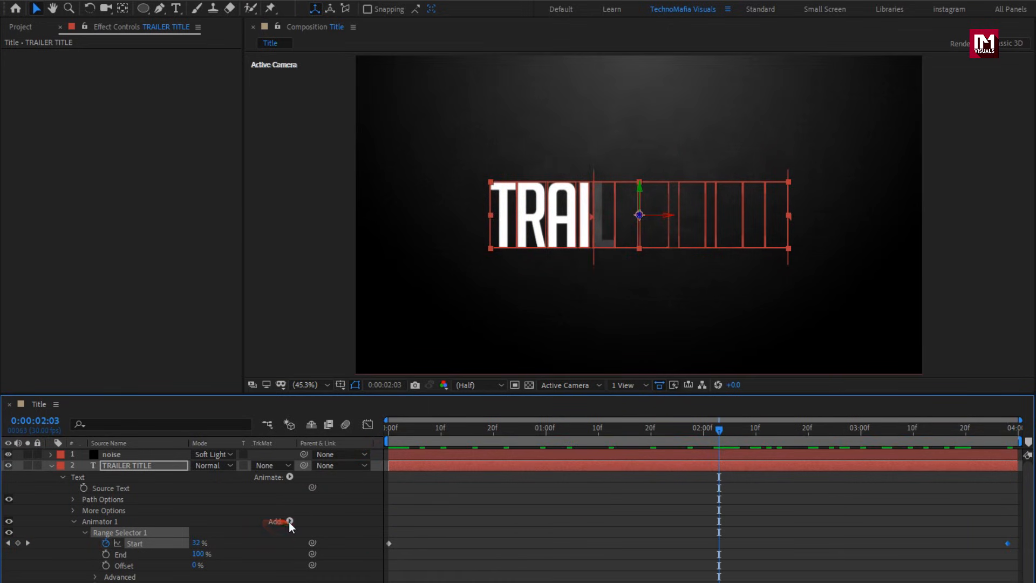
Add a Rotation property to Animator 1 and set its Y Rotation to -90°.
{"action": "left_click", "coordinate": [290, 521]}
{"action": "mouse_move", "coordinate": [321, 526]}
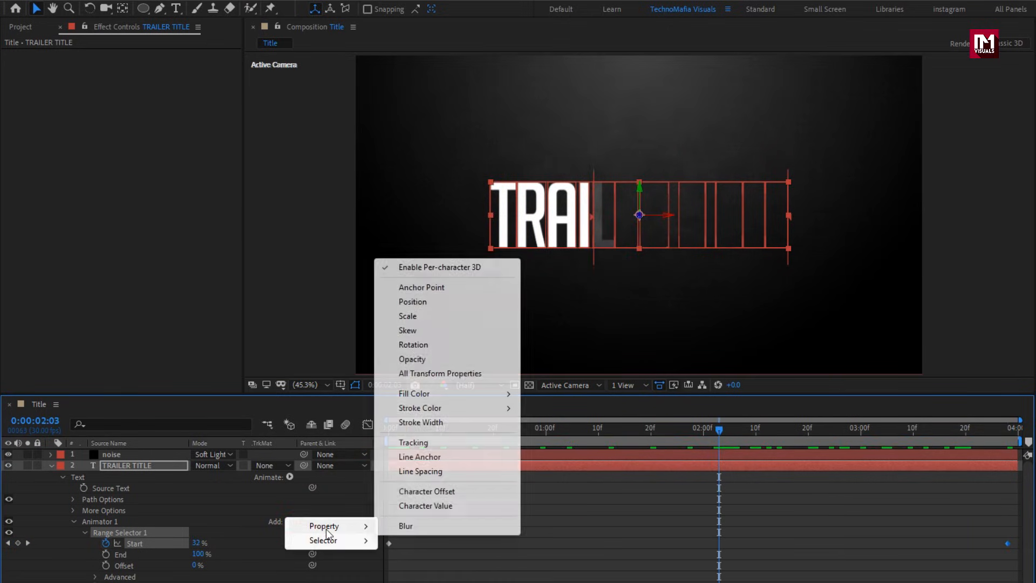
{"action": "left_click", "coordinate": [413, 346]}
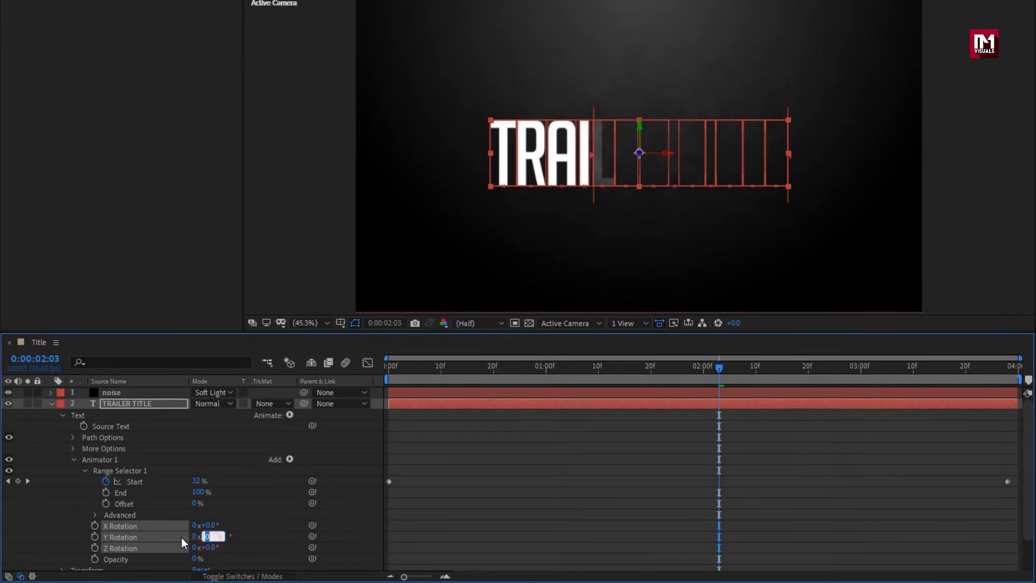
{"action": "type", "text": "-90"}
{"action": "key", "text": "Return"}
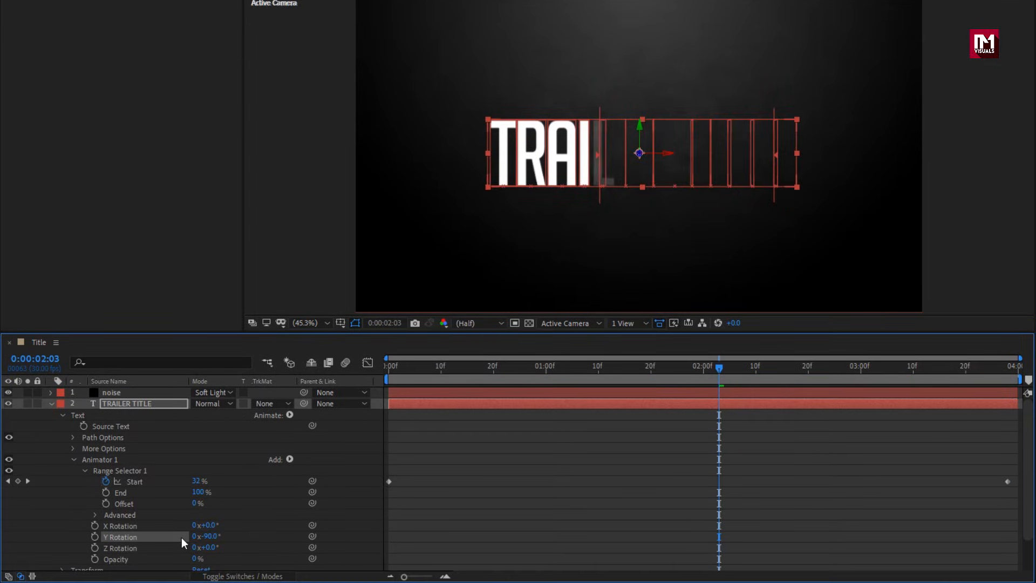
Add a Blur property to Animator 1.
{"action": "left_click", "coordinate": [289, 459]}
{"action": "mouse_move", "coordinate": [324, 464]}
{"action": "left_click", "coordinate": [405, 465]}
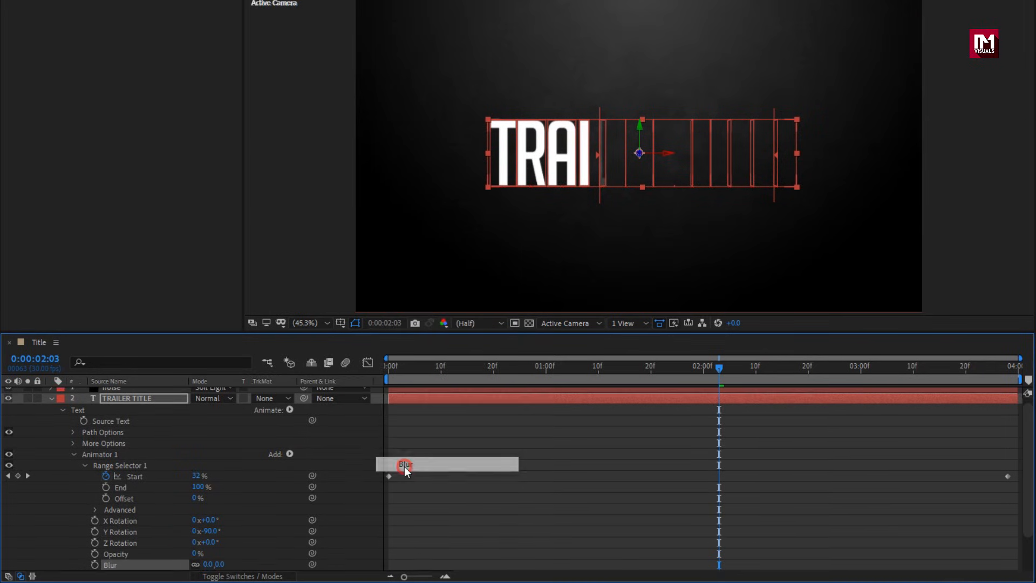
{"action": "scroll", "coordinate": [235, 473], "scroll_direction": "down", "scroll_amount": 3}
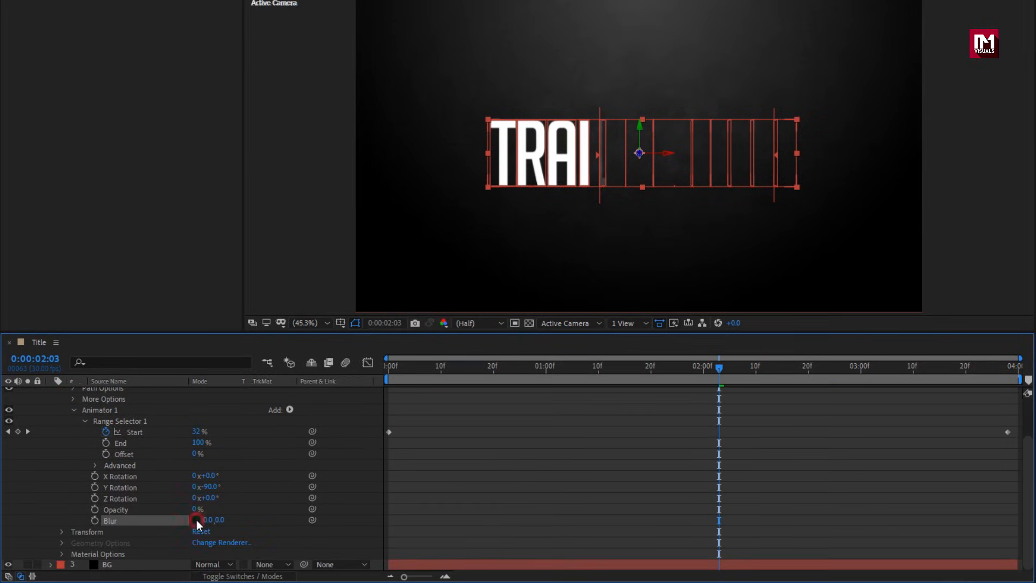
Keyframe the Blur at 0 around the 3-second mark and set it to 22 at the first frame.
{"action": "left_click_drag", "start_coordinate": [389, 373], "coordinate": [859, 373]}
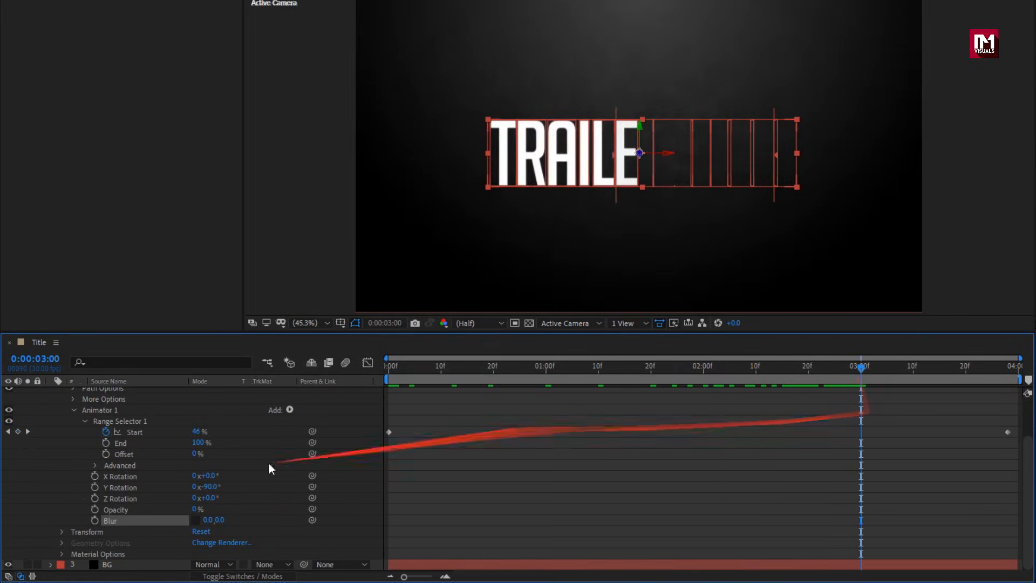
{"action": "left_click", "coordinate": [93, 520]}
{"action": "left_click_drag", "start_coordinate": [446, 369], "coordinate": [361, 377]}
{"action": "left_click", "coordinate": [209, 519]}
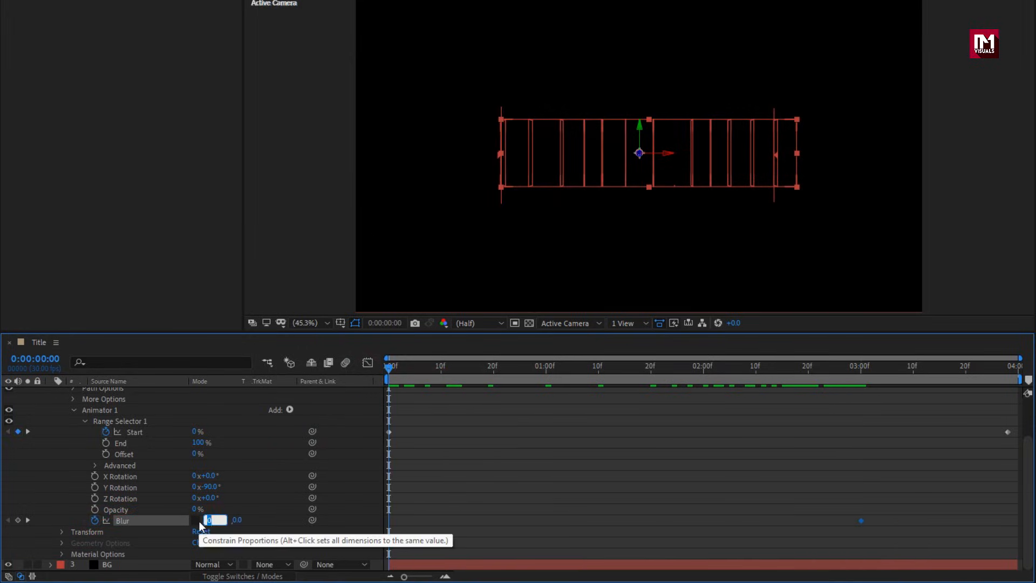
{"action": "type", "text": "22."}
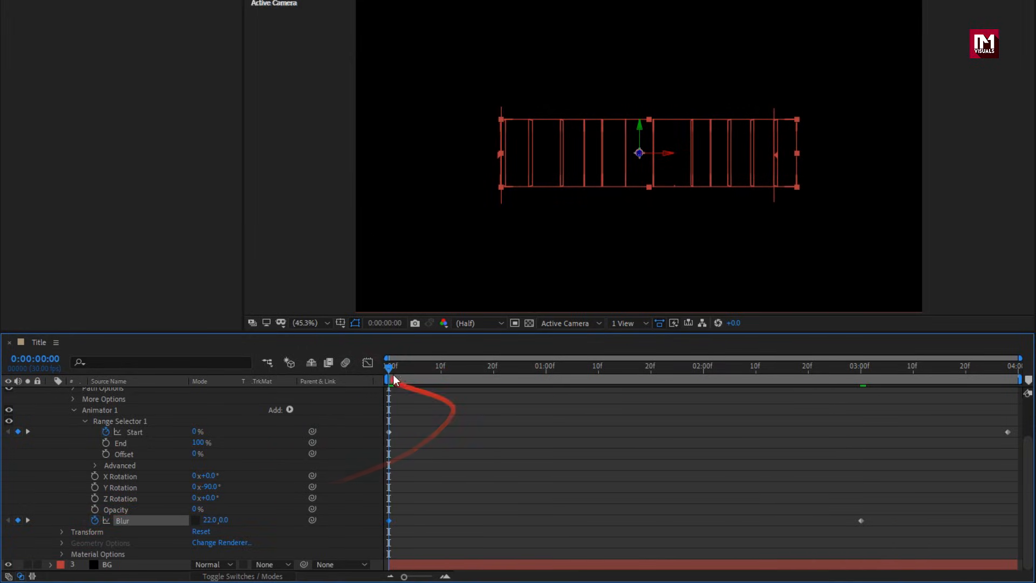
Set the Range Selector's Advanced Based On option to Lines.
{"action": "left_click_drag", "start_coordinate": [388, 367], "coordinate": [649, 372]}
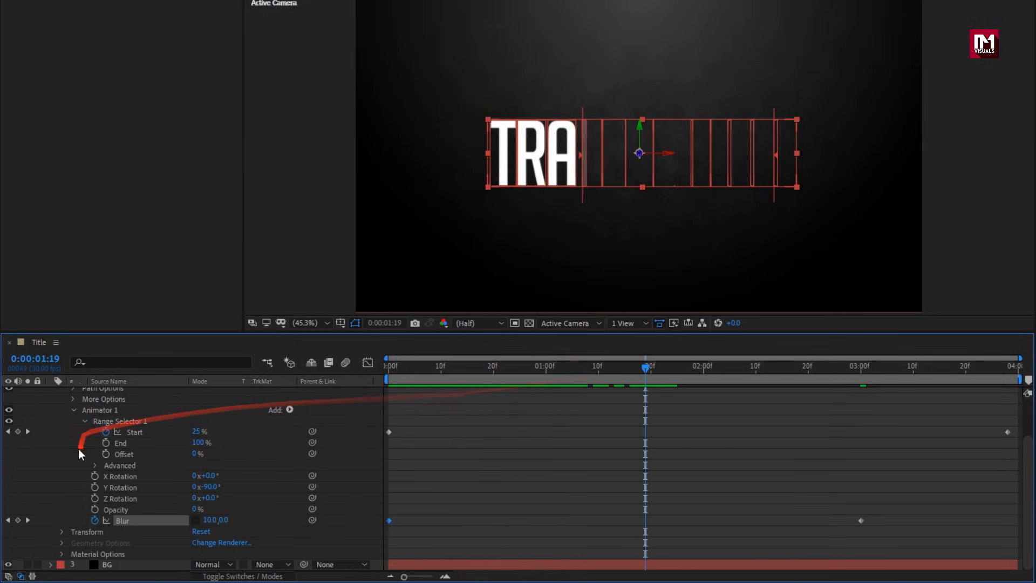
{"action": "left_click", "coordinate": [95, 465]}
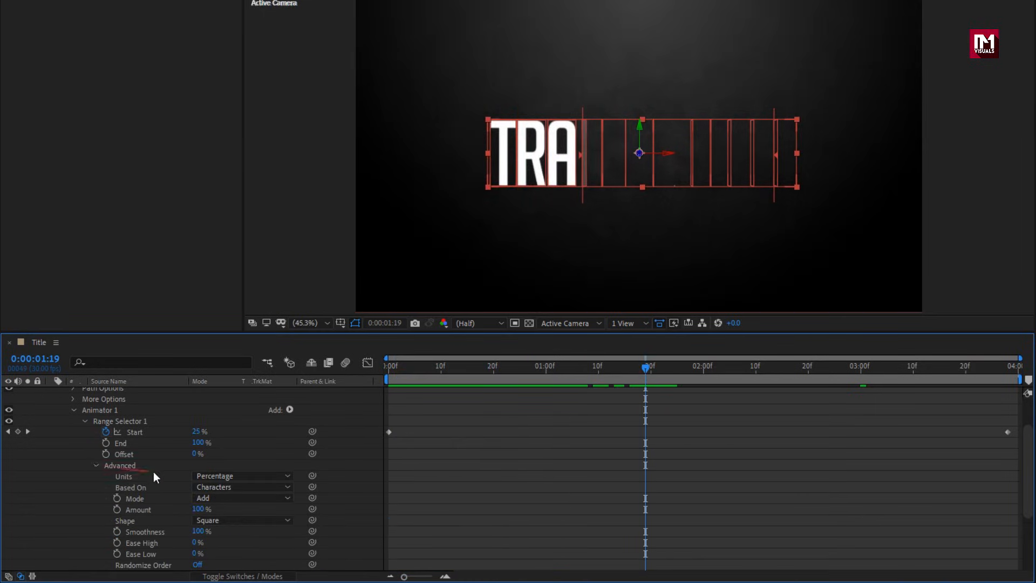
{"action": "left_click", "coordinate": [226, 487]}
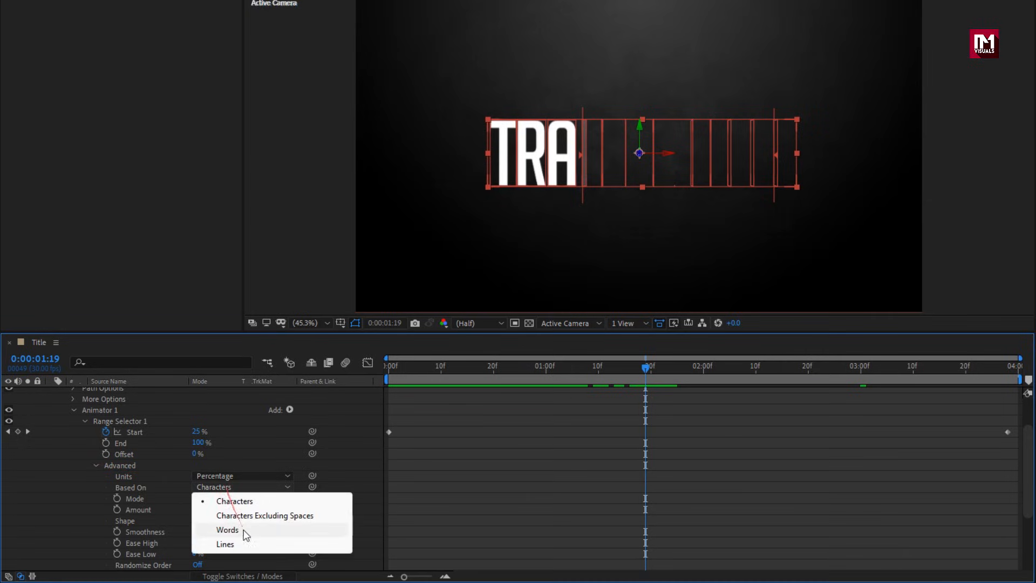
{"action": "left_click", "coordinate": [251, 544]}
Change the Range Selector's Shape to Triangle and preview the reveal.
{"action": "left_click_drag", "start_coordinate": [646, 386], "coordinate": [1010, 373]}
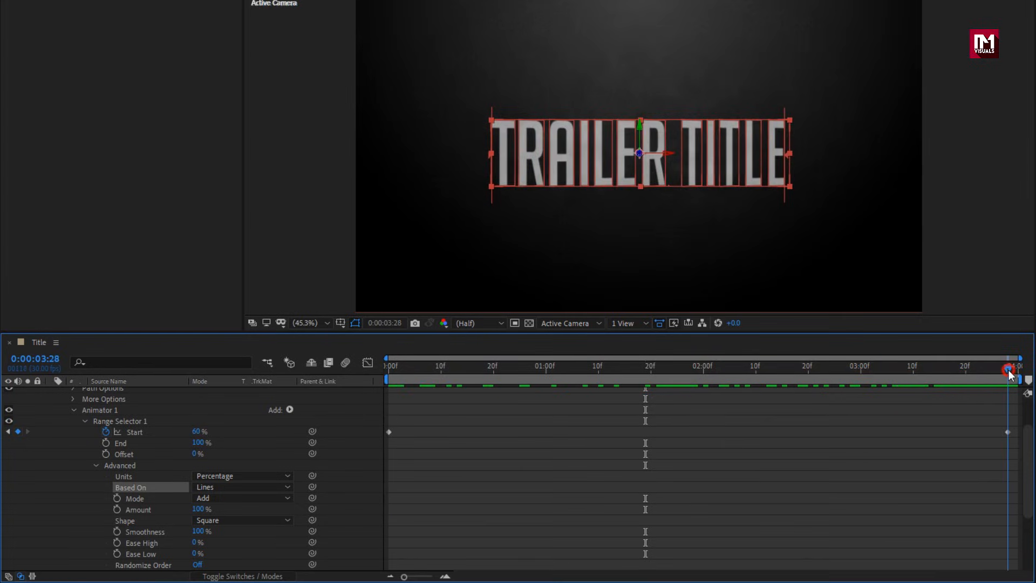
{"action": "left_click", "coordinate": [260, 520]}
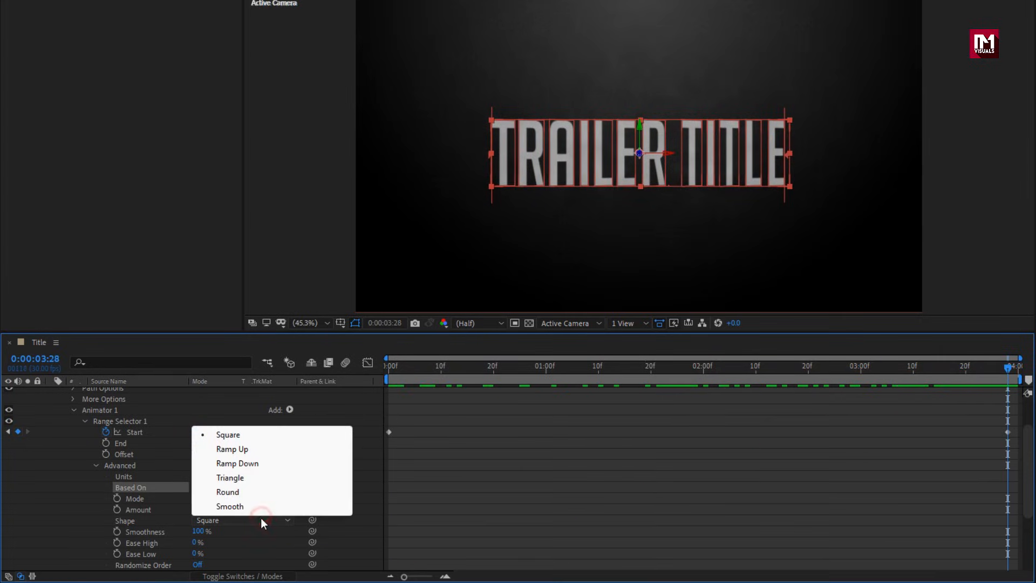
{"action": "left_click", "coordinate": [247, 481]}
{"action": "left_click_drag", "start_coordinate": [389, 369], "coordinate": [702, 367]}
Keyframe the TRAILER TITLE layer's Scale at 100% on the last frame and 90% on the first frame.
{"action": "scroll", "coordinate": [124, 467], "scroll_direction": "up", "scroll_amount": 1}
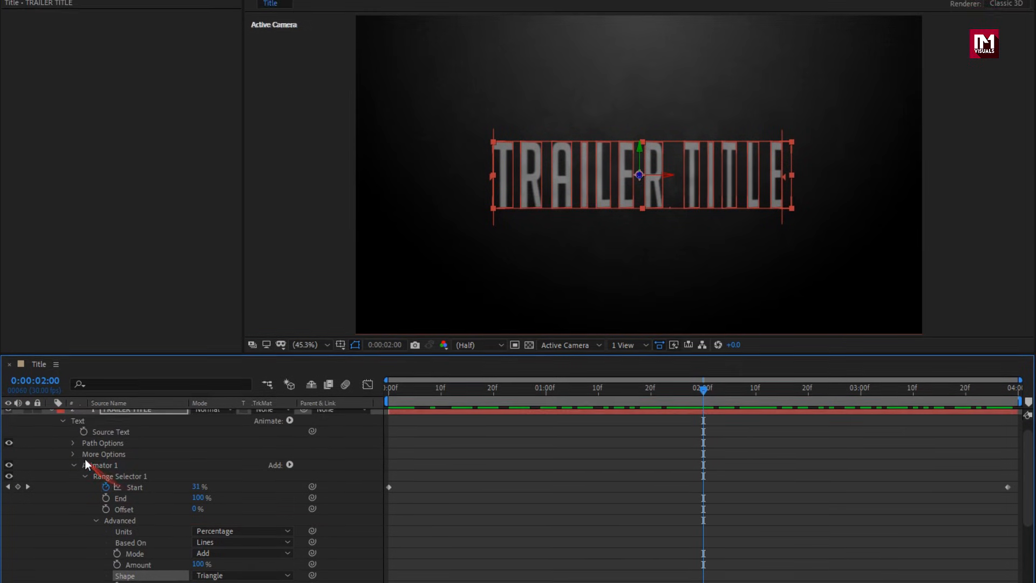
{"action": "left_click", "coordinate": [115, 452]}
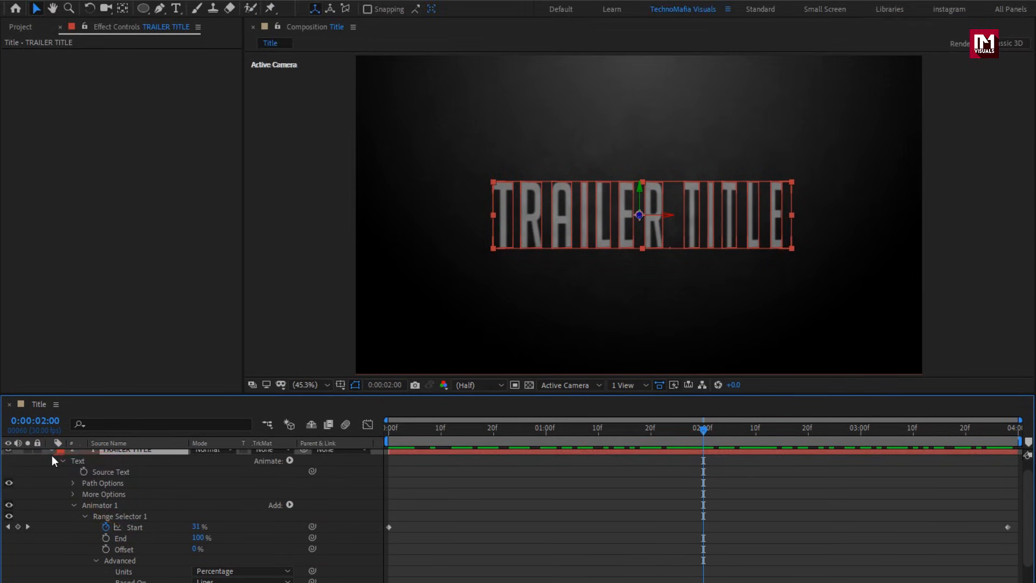
{"action": "key", "text": "s"}
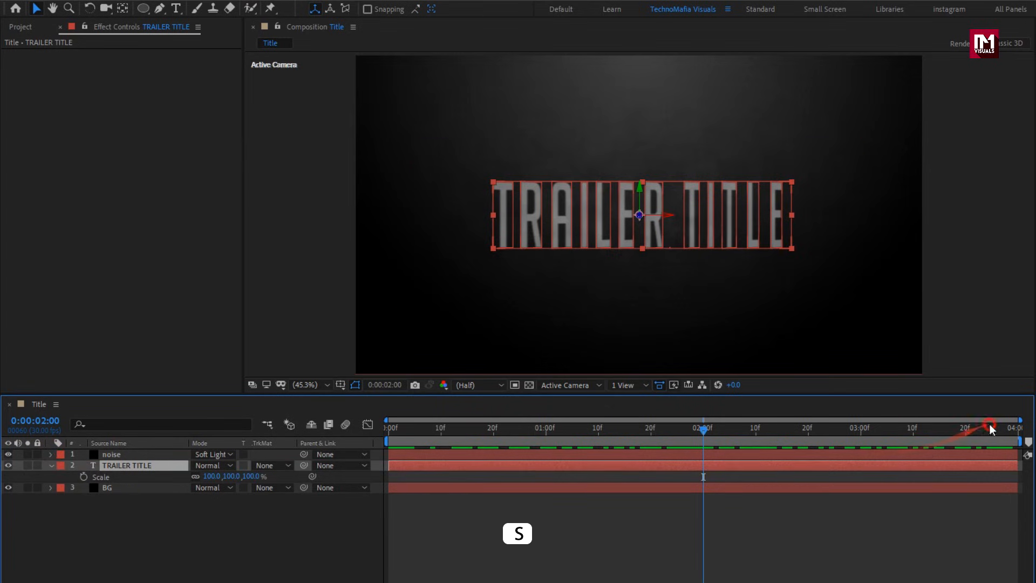
{"action": "left_click", "coordinate": [1014, 426]}
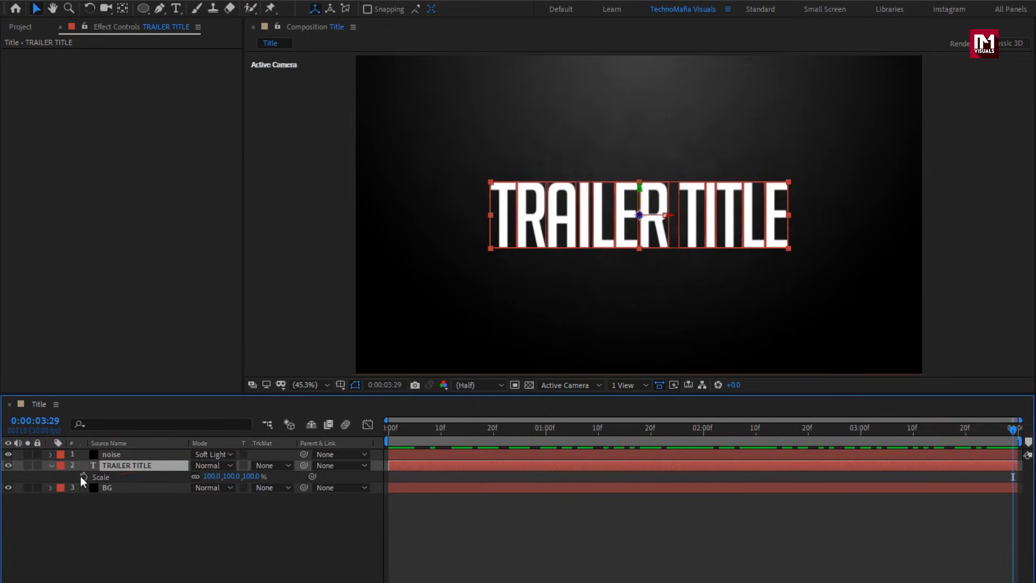
{"action": "left_click", "coordinate": [84, 476]}
{"action": "key", "text": "Home"}
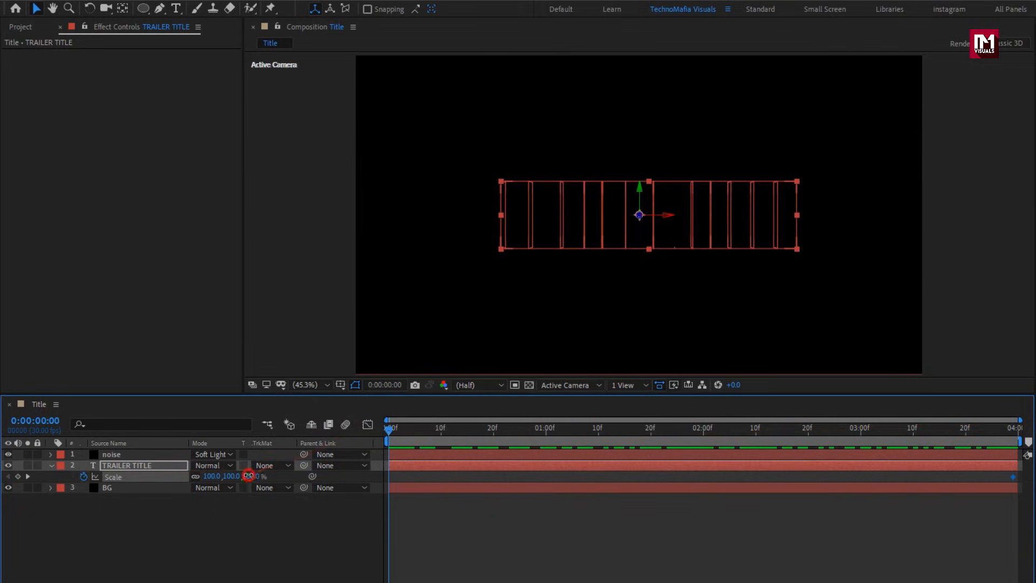
{"action": "type", "text": "90"}
{"action": "key", "text": "Return"}
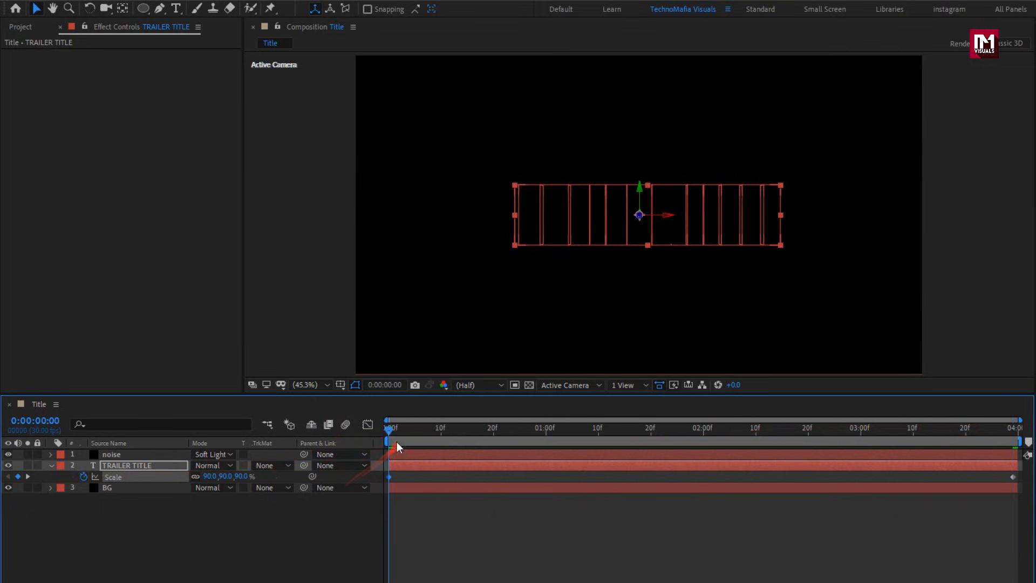
{"action": "left_click_drag", "start_coordinate": [414, 435], "coordinate": [1008, 430]}
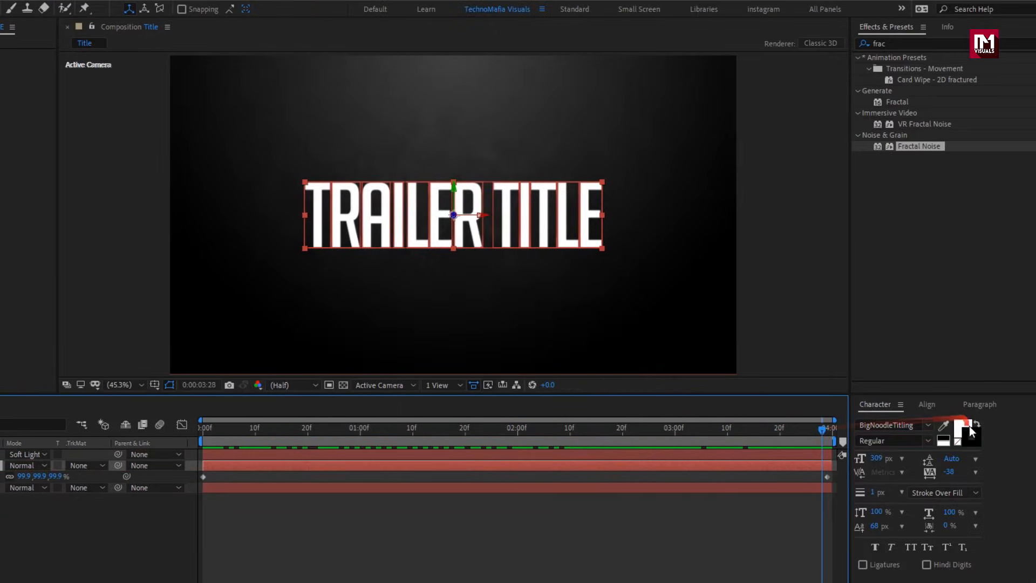
Change the text fill color to light grey B8B8B8.
{"action": "left_click", "coordinate": [961, 430]}
{"action": "left_click", "coordinate": [961, 430]}
{"action": "left_click_drag", "start_coordinate": [131, 363], "coordinate": [101, 246]}
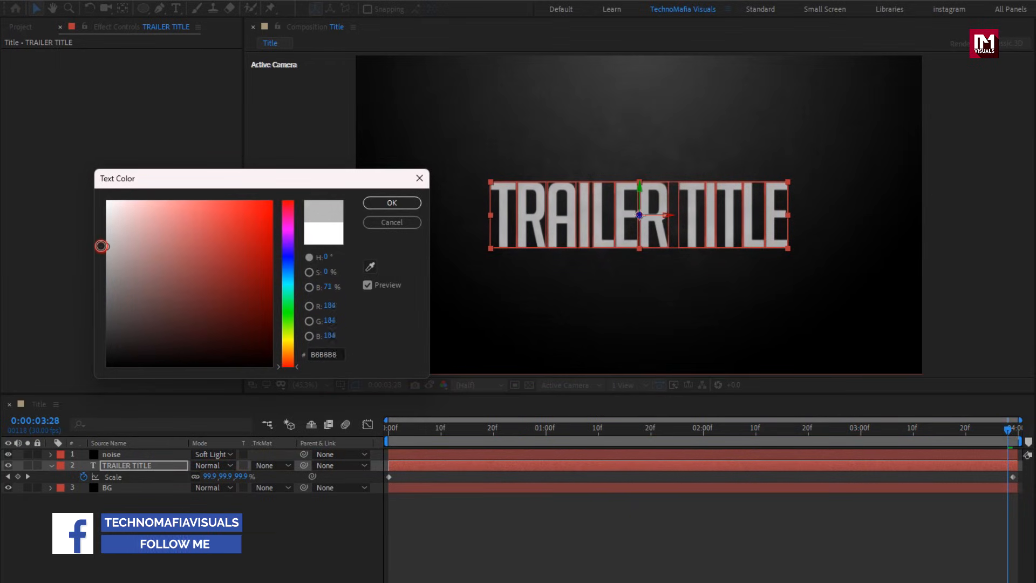
{"action": "left_click", "coordinate": [375, 205]}
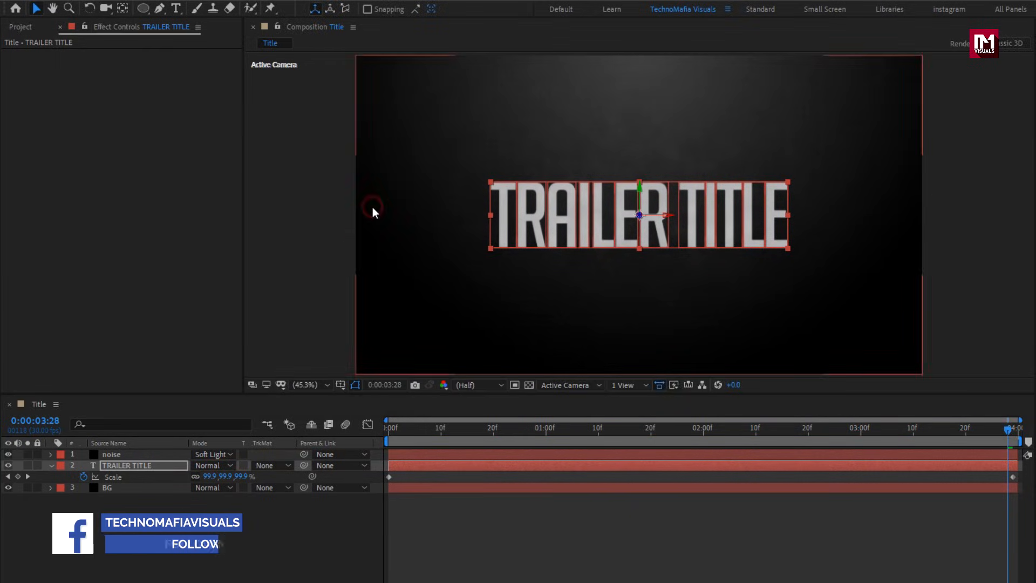
Collapse the title layer and duplicate it.
{"action": "left_click", "coordinate": [144, 464]}
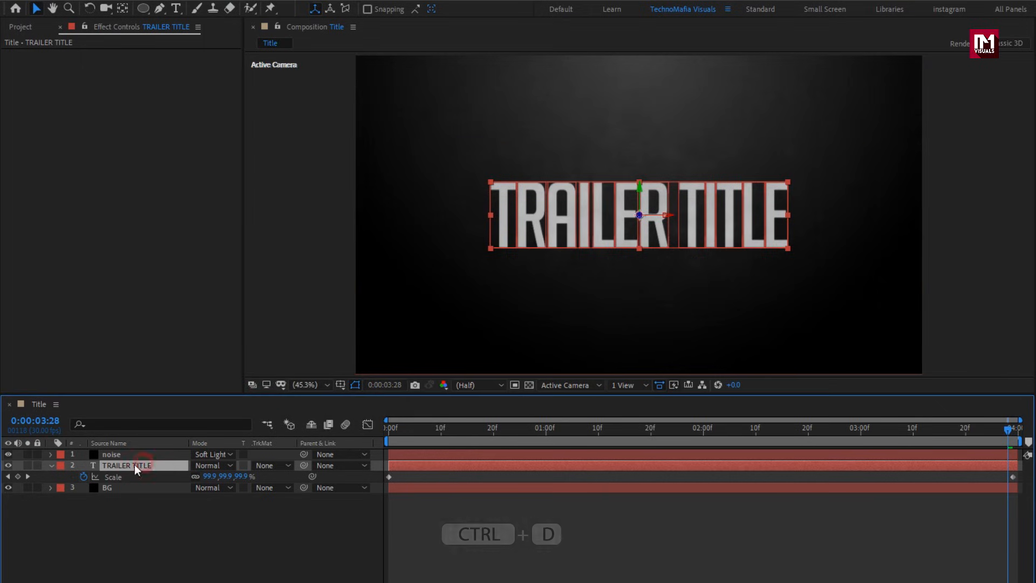
{"action": "left_click", "coordinate": [52, 465]}
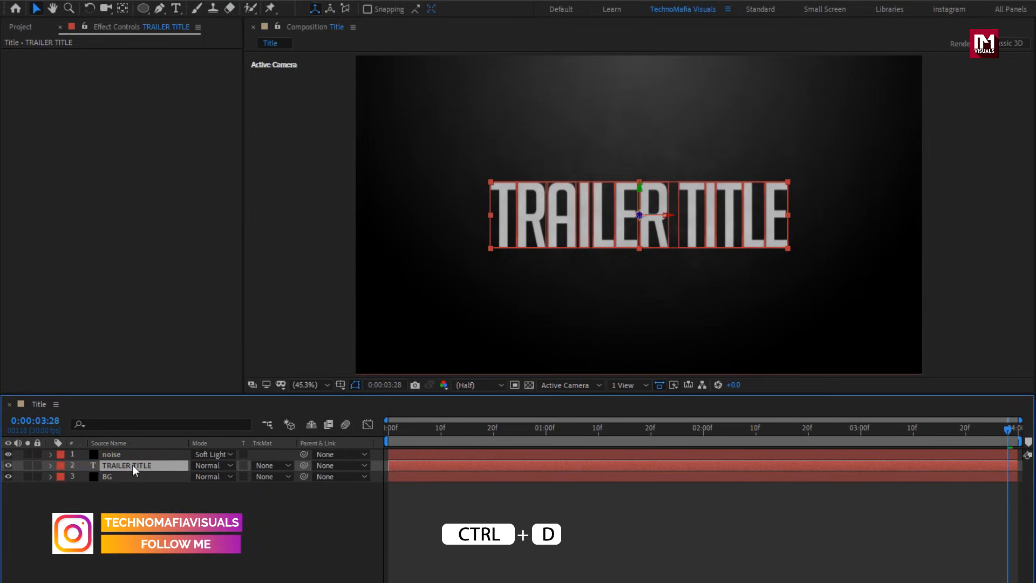
{"action": "key", "text": "ctrl+d"}
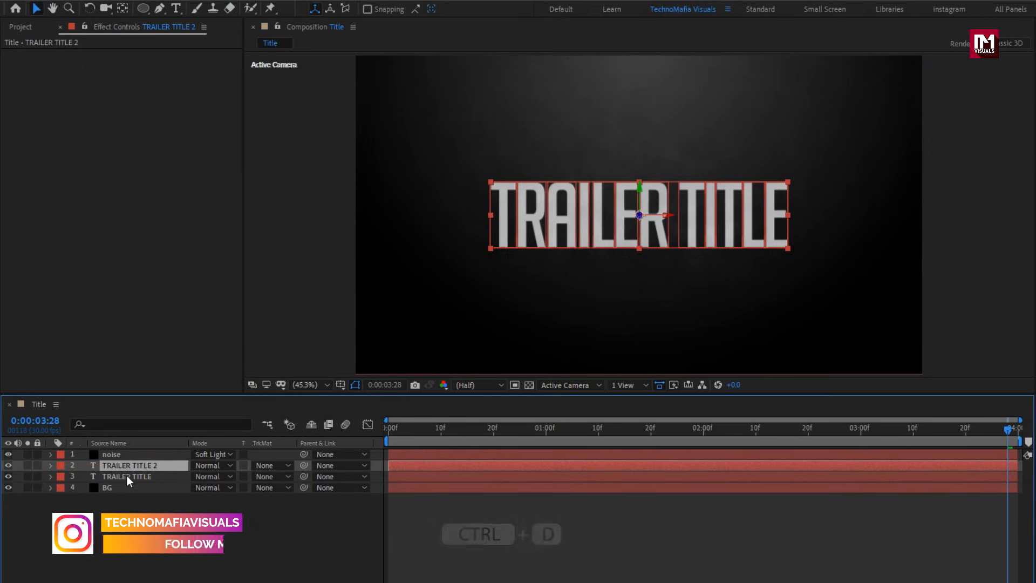
Apply Drop Shadow to the lower TRAILER TITLE layer with direction 90°, distance 10 and softness 25.
{"action": "left_click", "coordinate": [128, 475]}
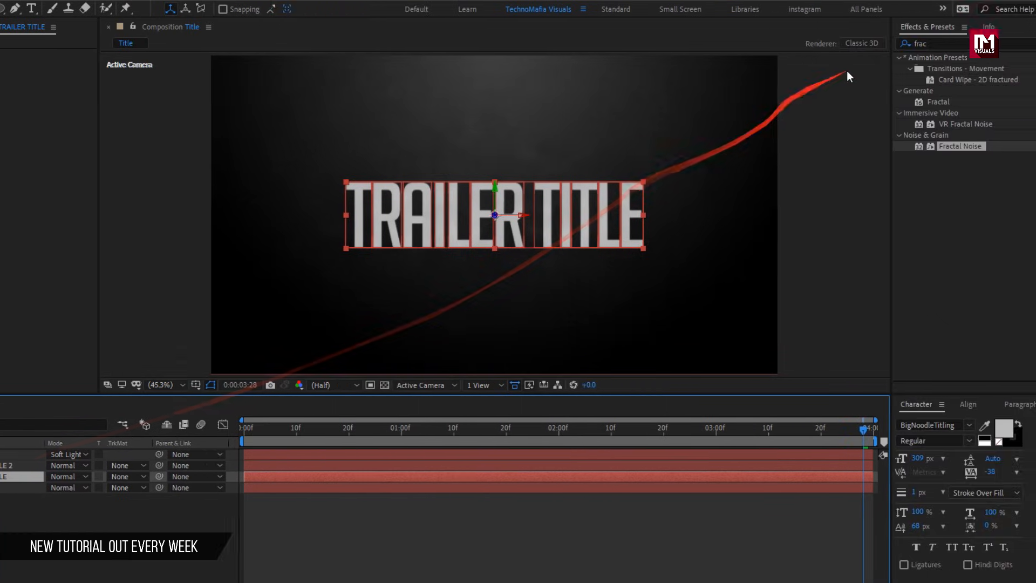
{"action": "type", "text": "drop"}
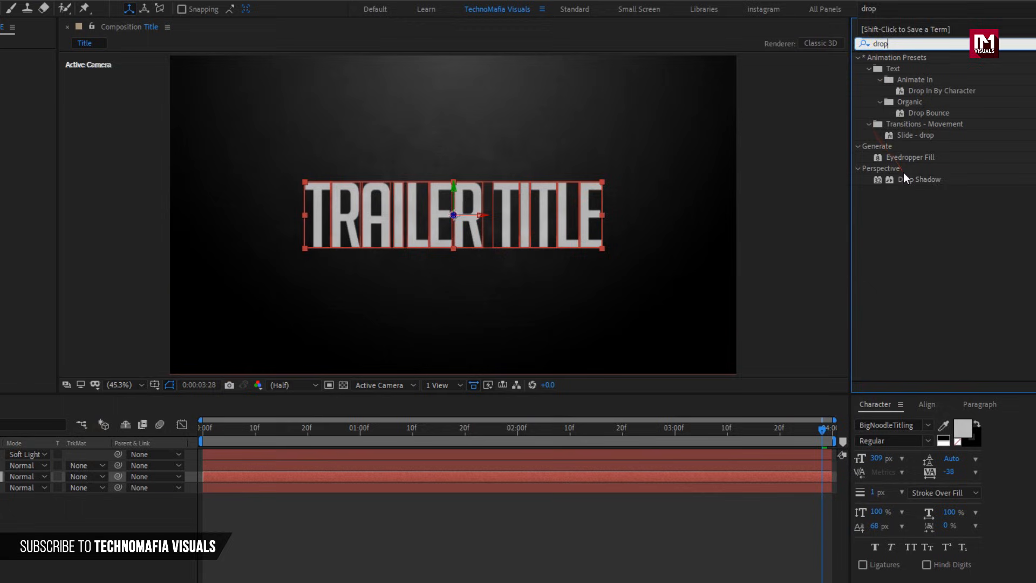
{"action": "left_click", "coordinate": [911, 179]}
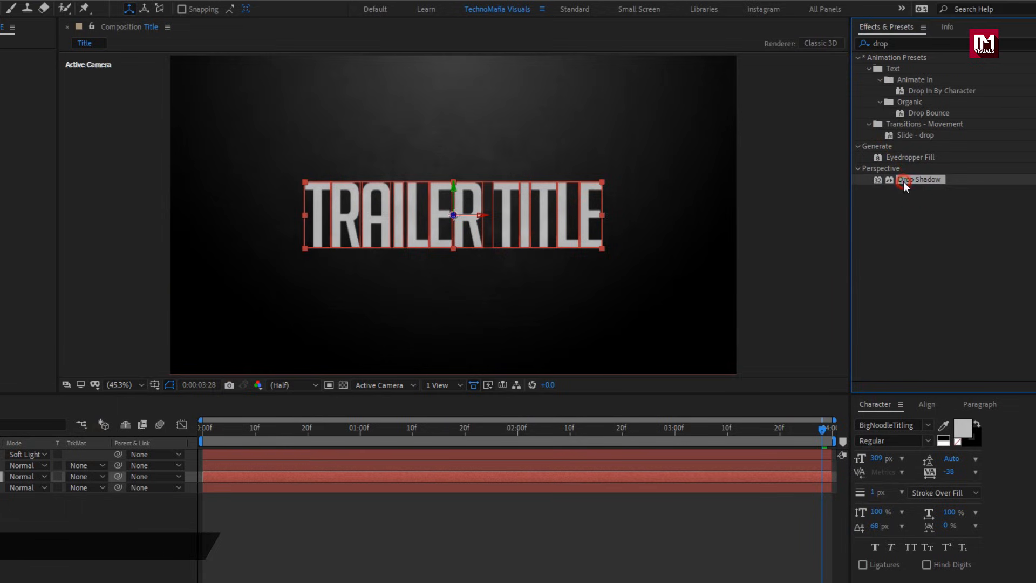
{"action": "left_click_drag", "start_coordinate": [902, 181], "coordinate": [510, 200]}
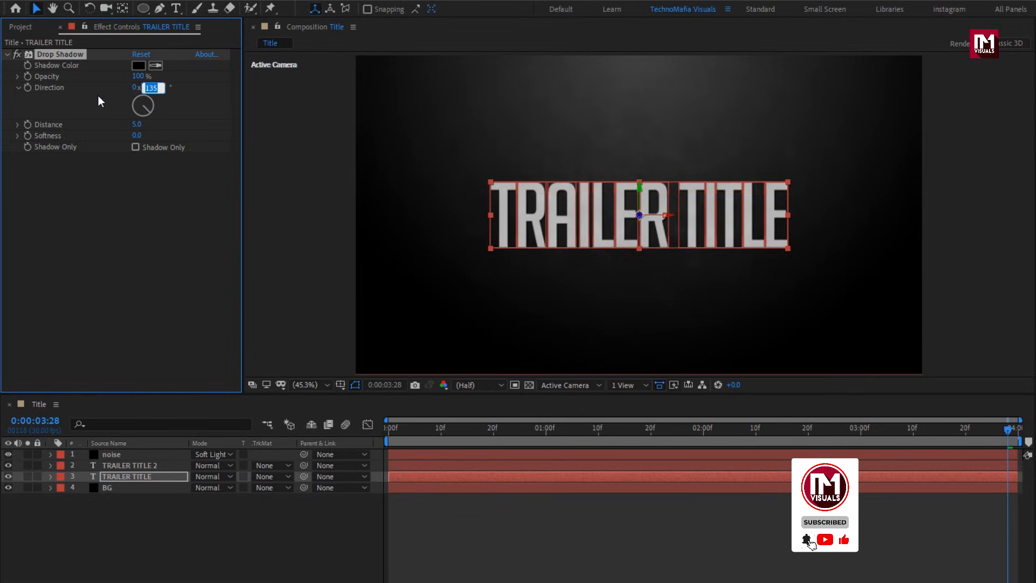
{"action": "type", "text": "90"}
{"action": "key", "text": "Return"}
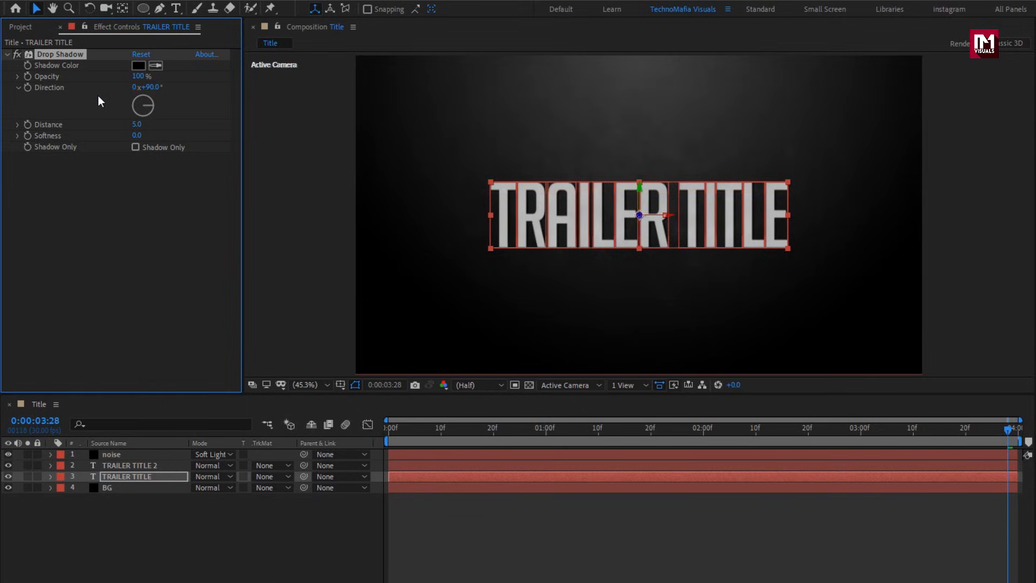
{"action": "left_click", "coordinate": [134, 125]}
{"action": "type", "text": "10"}
{"action": "key", "text": "Return"}
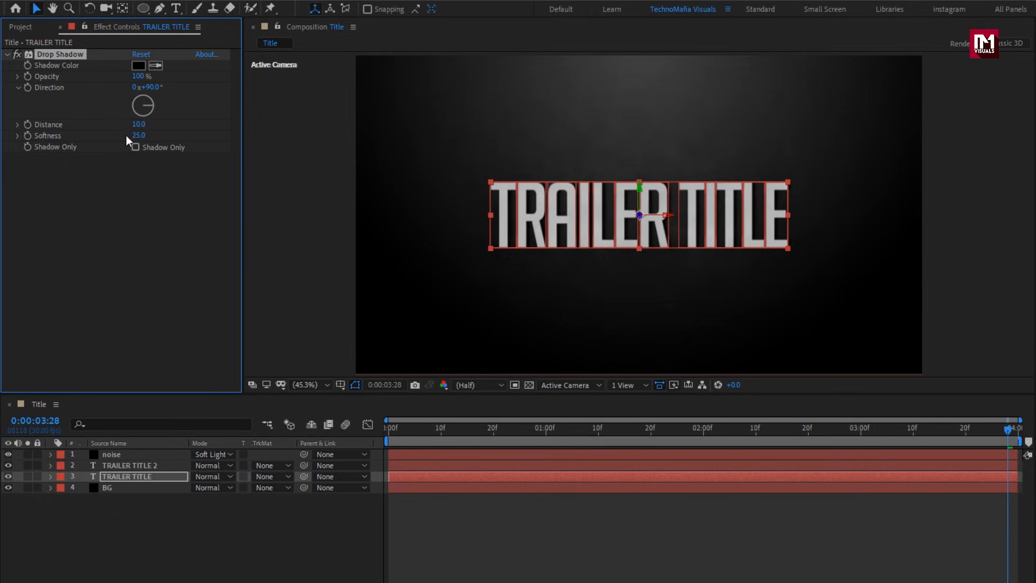
Add a Gradient Overlay layer style to the lower TRAILER TITLE layer.
{"action": "left_click", "coordinate": [120, 480]}
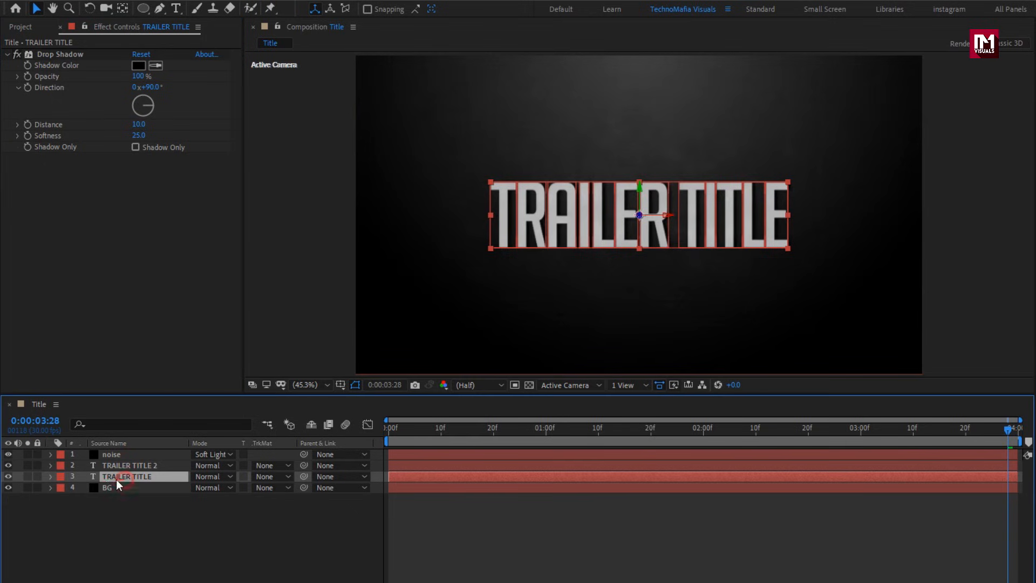
{"action": "right_click", "coordinate": [110, 477]}
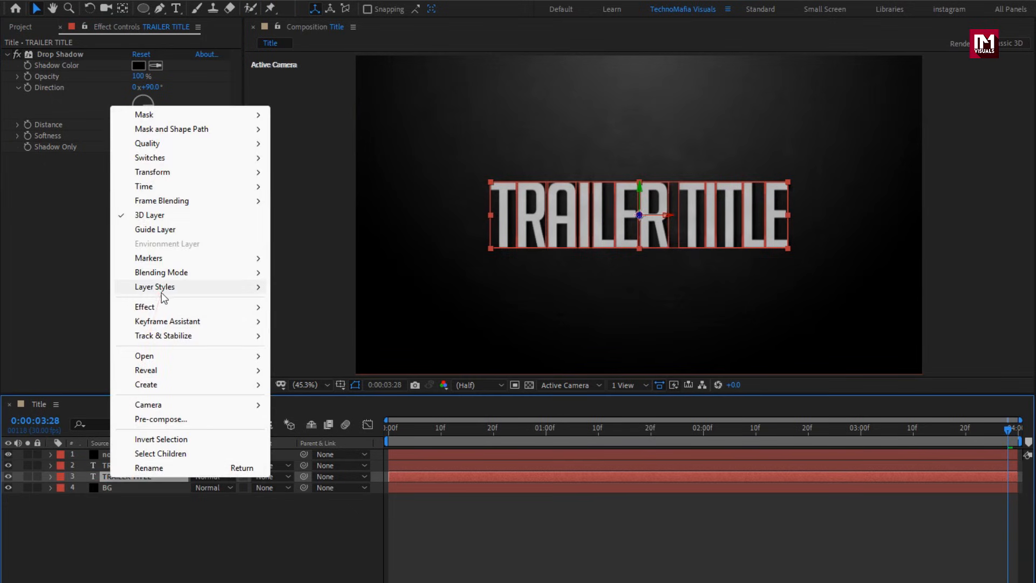
{"action": "mouse_move", "coordinate": [159, 287]}
{"action": "left_click", "coordinate": [324, 435]}
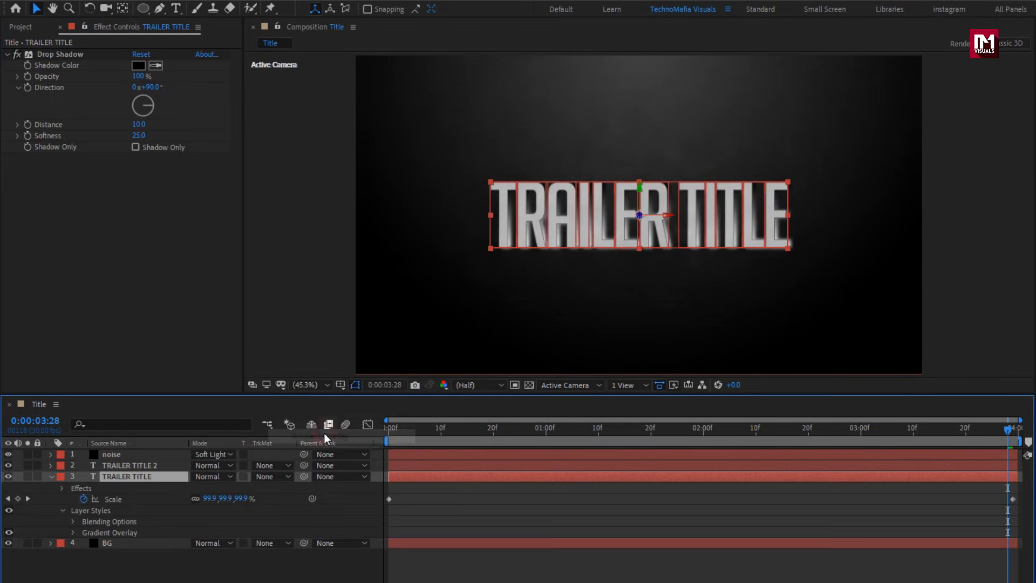
Edit the overlay gradient, moving the white stop to 53% and the black stop to about 94%.
{"action": "left_click", "coordinate": [71, 531]}
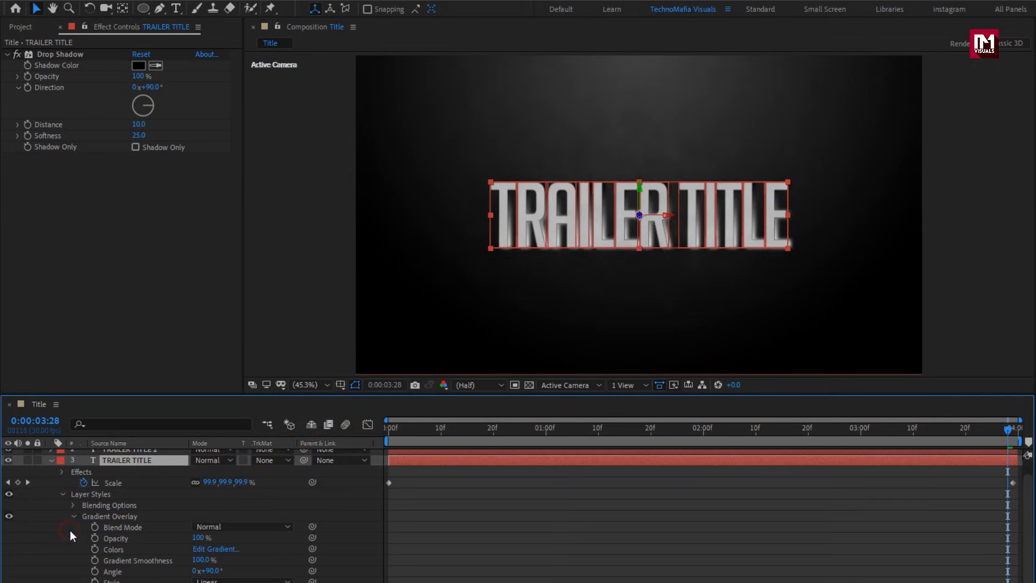
{"action": "scroll", "coordinate": [69, 529], "scroll_direction": "down", "scroll_amount": 2}
{"action": "left_click", "coordinate": [216, 538]}
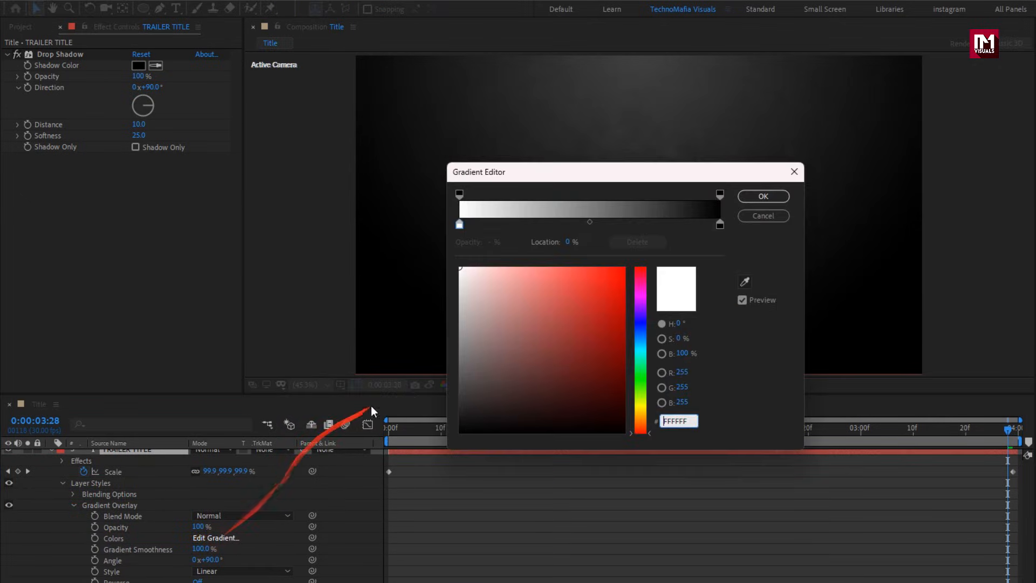
{"action": "left_click_drag", "start_coordinate": [458, 223], "coordinate": [597, 227]}
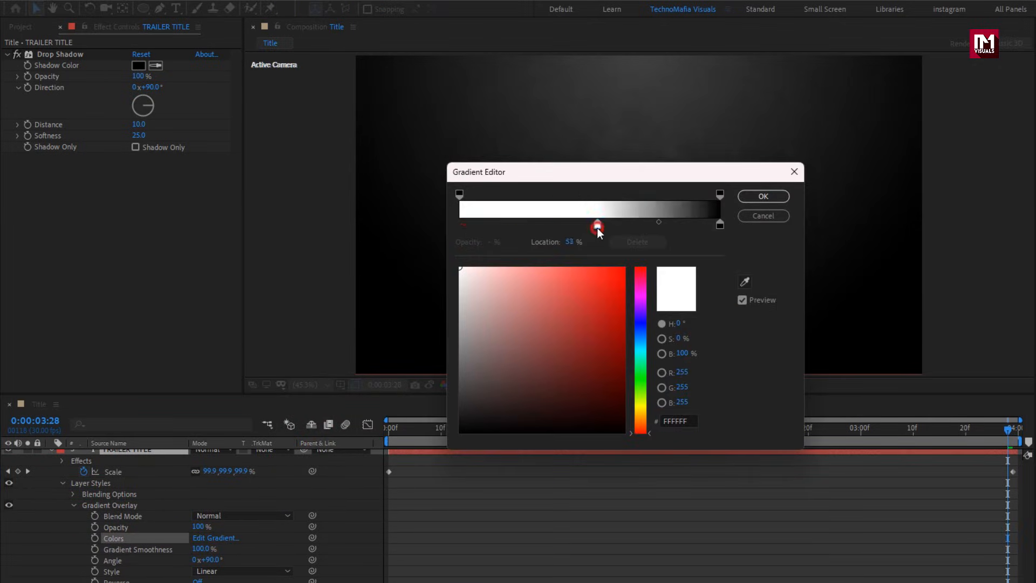
{"action": "left_click_drag", "start_coordinate": [717, 225], "coordinate": [706, 230]}
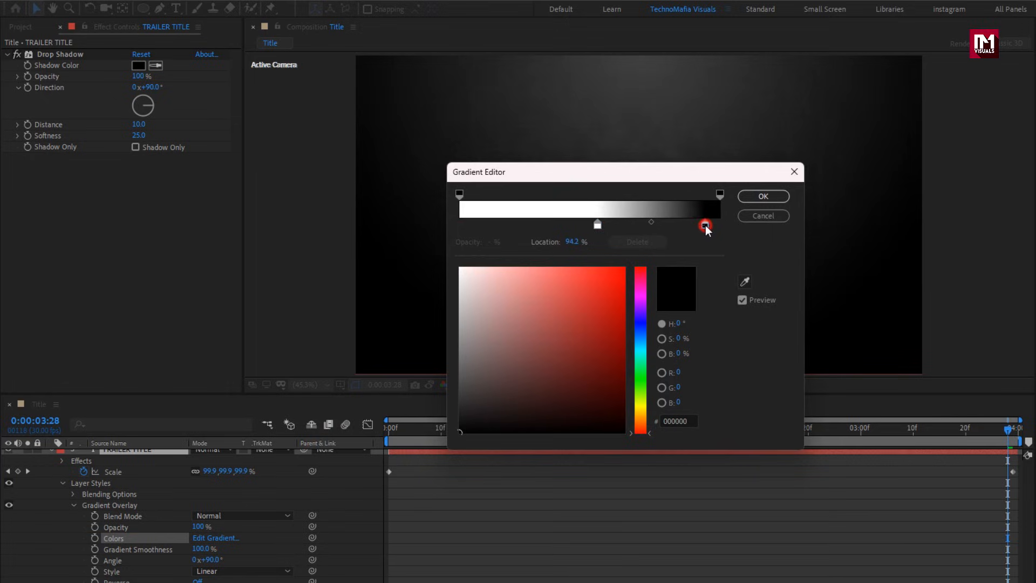
{"action": "left_click", "coordinate": [763, 196]}
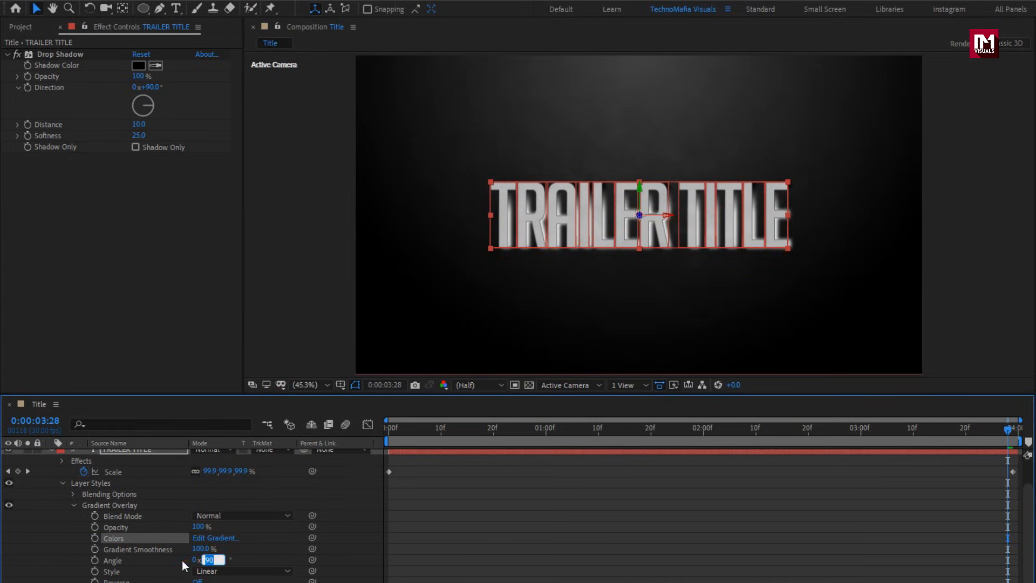
Set the Gradient Overlay angle to 0°.
{"action": "type", "text": "0"}
{"action": "key", "text": "Return"}
{"action": "left_click", "coordinate": [196, 530]}
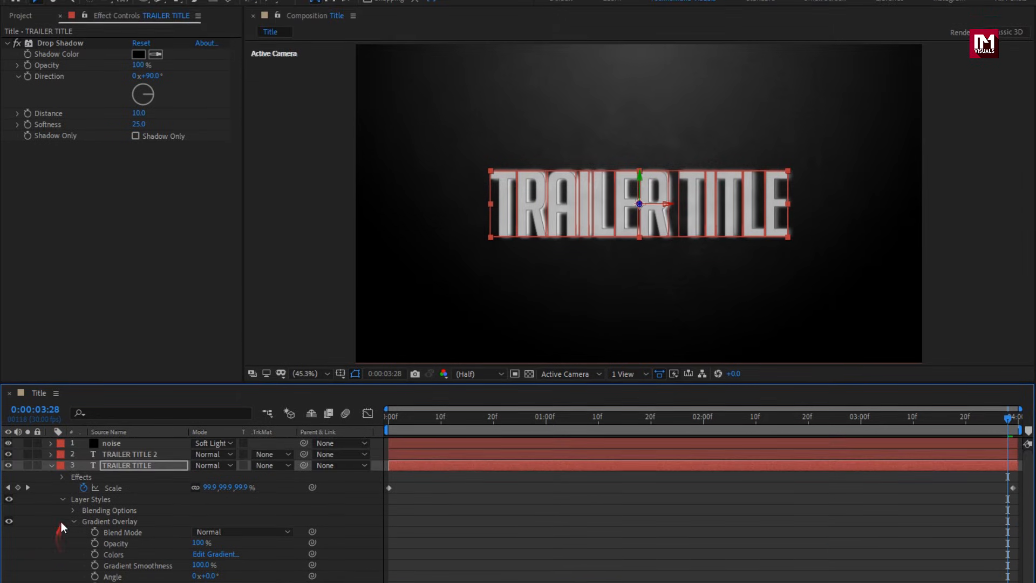
Add a new adjustment layer to the Title composition.
{"action": "left_click", "coordinate": [51, 476]}
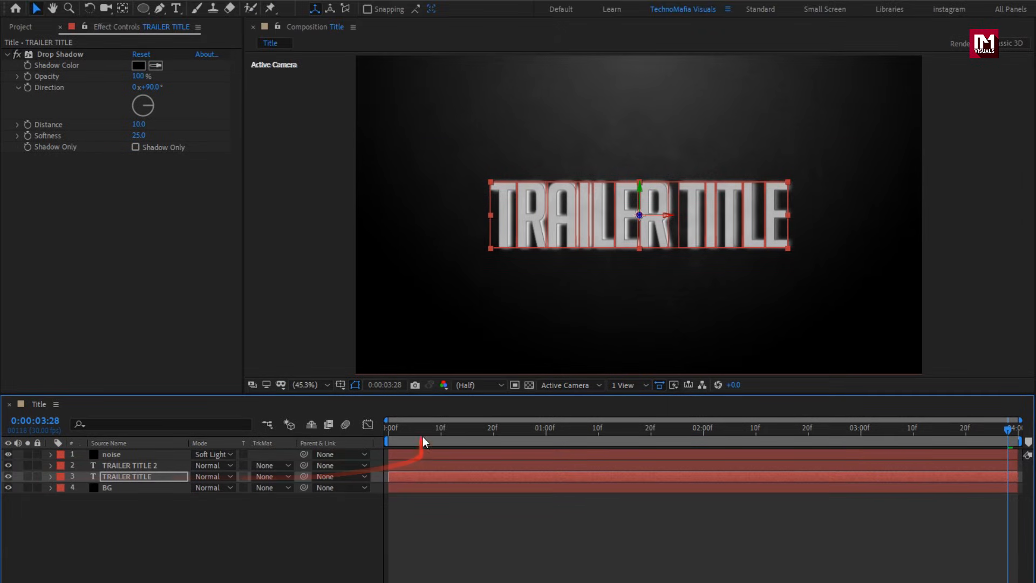
{"action": "left_click", "coordinate": [395, 430]}
{"action": "left_click_drag", "start_coordinate": [396, 435], "coordinate": [485, 436]}
{"action": "right_click", "coordinate": [232, 533]}
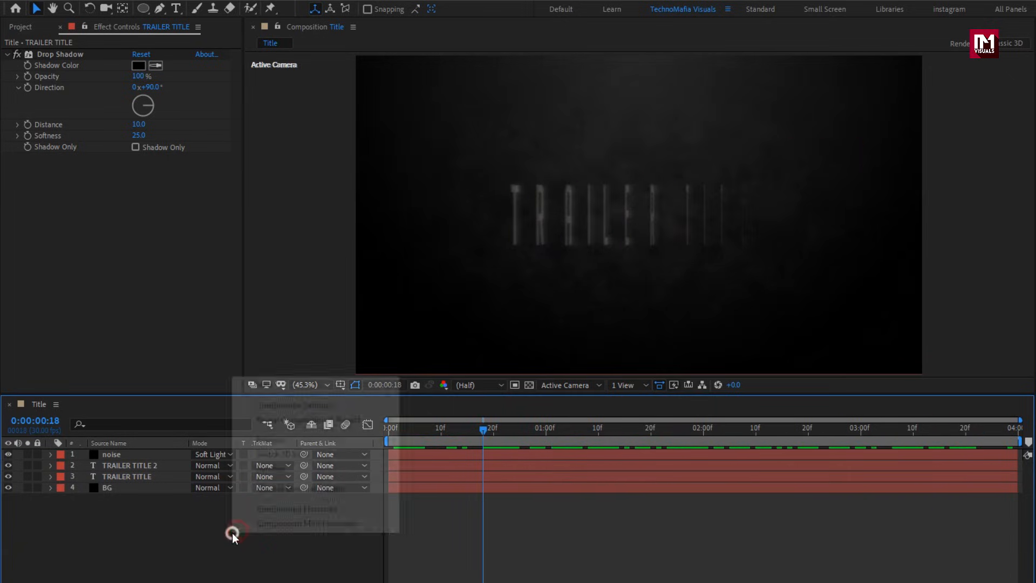
{"action": "mouse_move", "coordinate": [275, 385]}
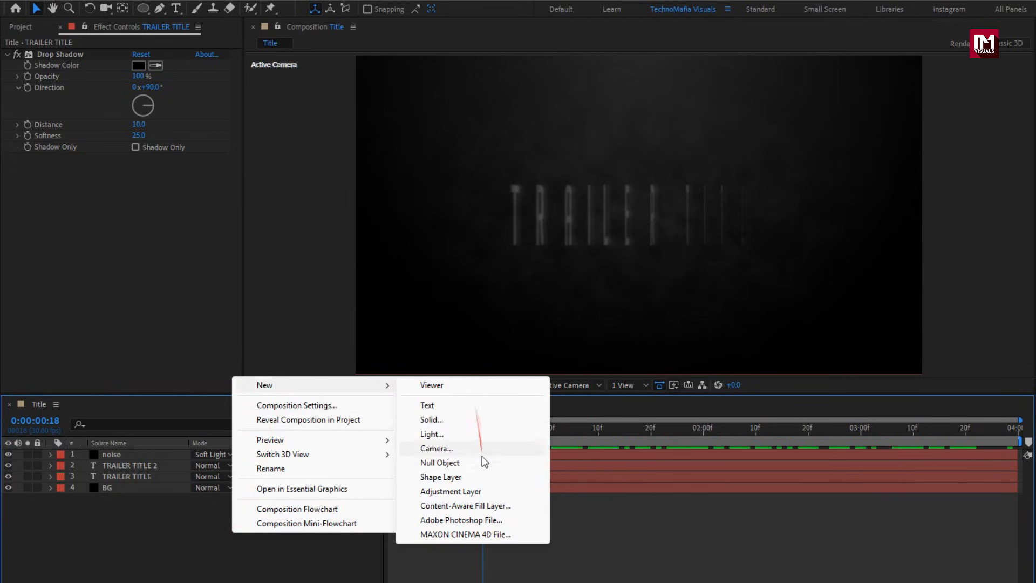
{"action": "left_click", "coordinate": [480, 491]}
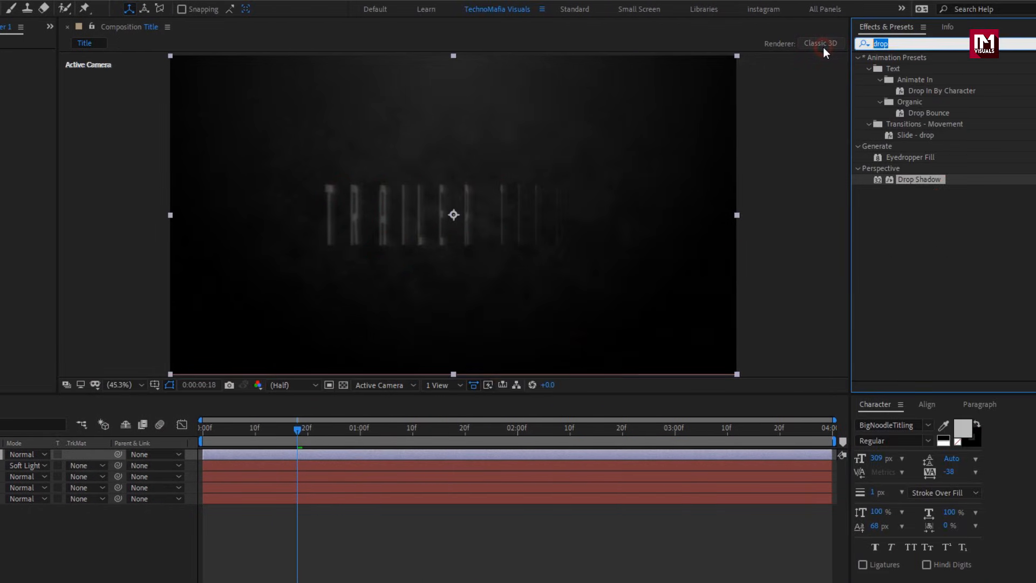
Apply Glow to the adjustment layer with threshold 80%, radius 80 and intensity 0.5.
{"action": "type", "text": "glow"}
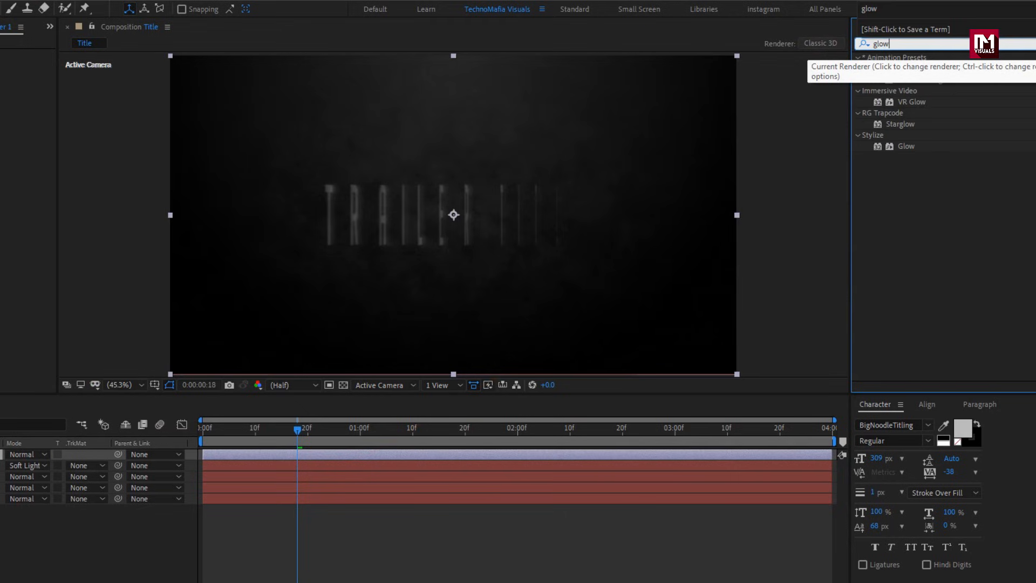
{"action": "double_click", "coordinate": [906, 146]}
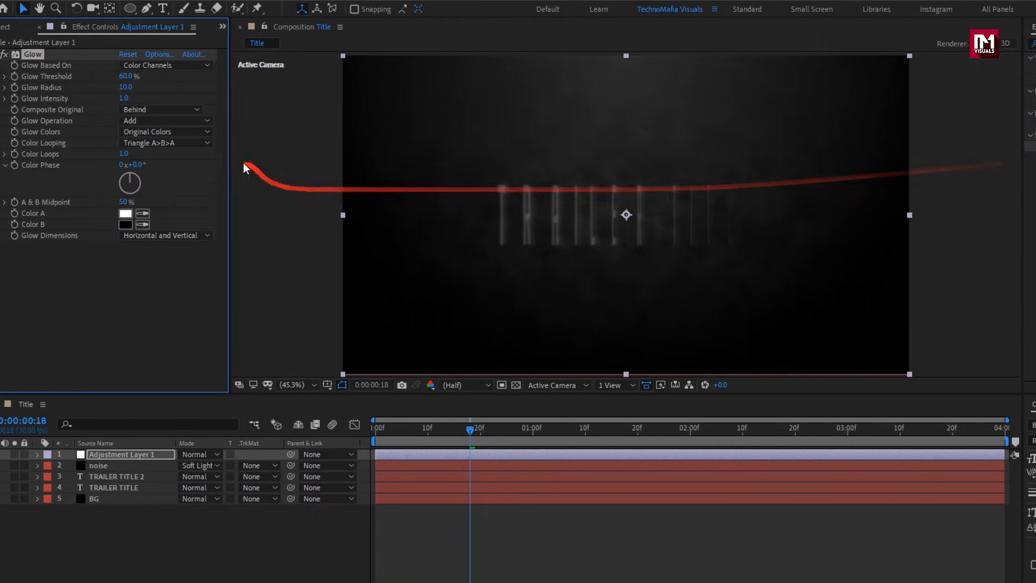
{"action": "key", "text": "Return"}
{"action": "left_click_drag", "start_coordinate": [483, 429], "coordinate": [835, 431]}
{"action": "left_click", "coordinate": [136, 98]}
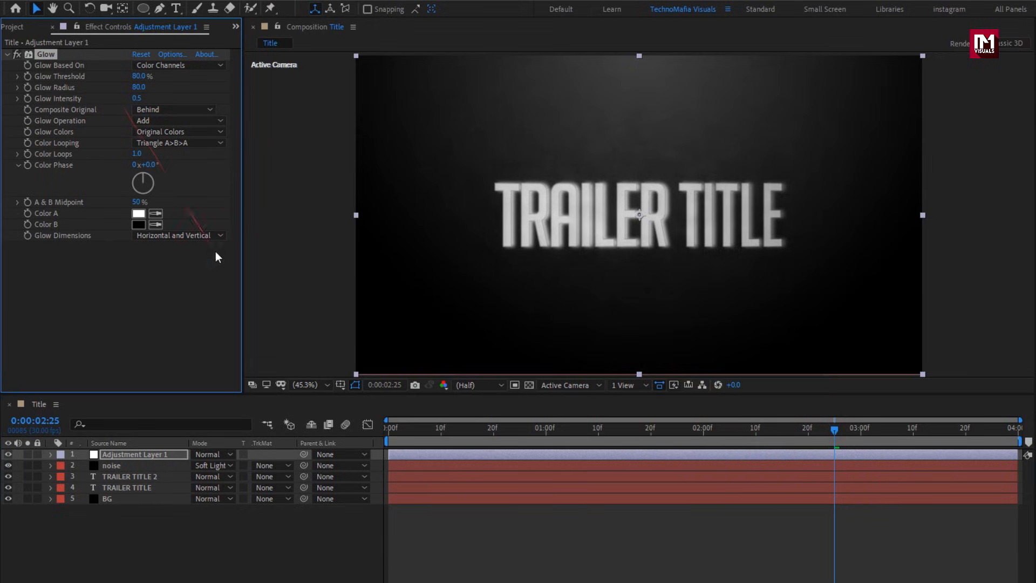
Add a second adjustment layer to the composition.
{"action": "left_click_drag", "start_coordinate": [227, 278], "coordinate": [203, 519]}
{"action": "right_click", "coordinate": [171, 529]}
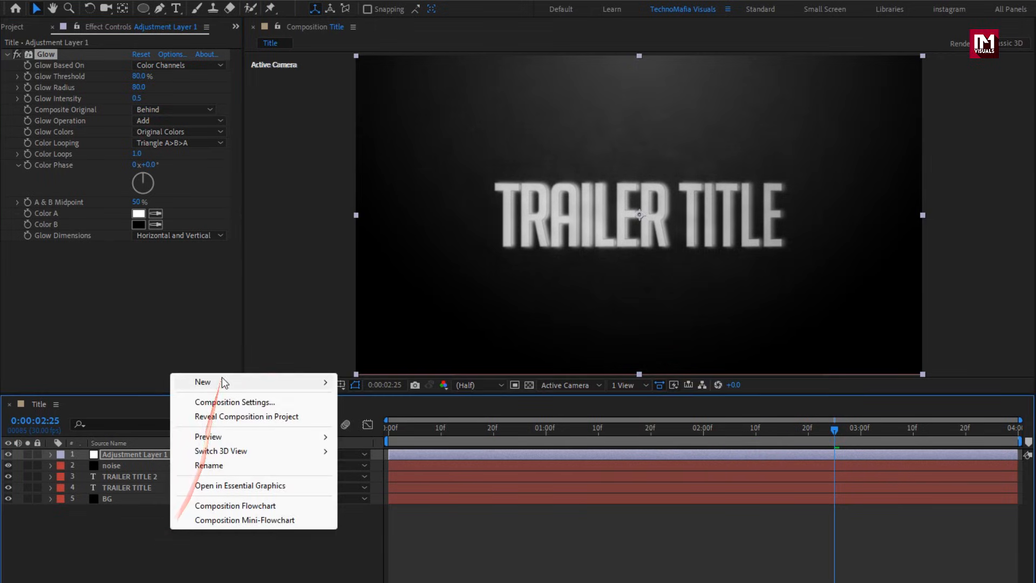
{"action": "mouse_move", "coordinate": [224, 382]}
{"action": "left_click", "coordinate": [416, 489]}
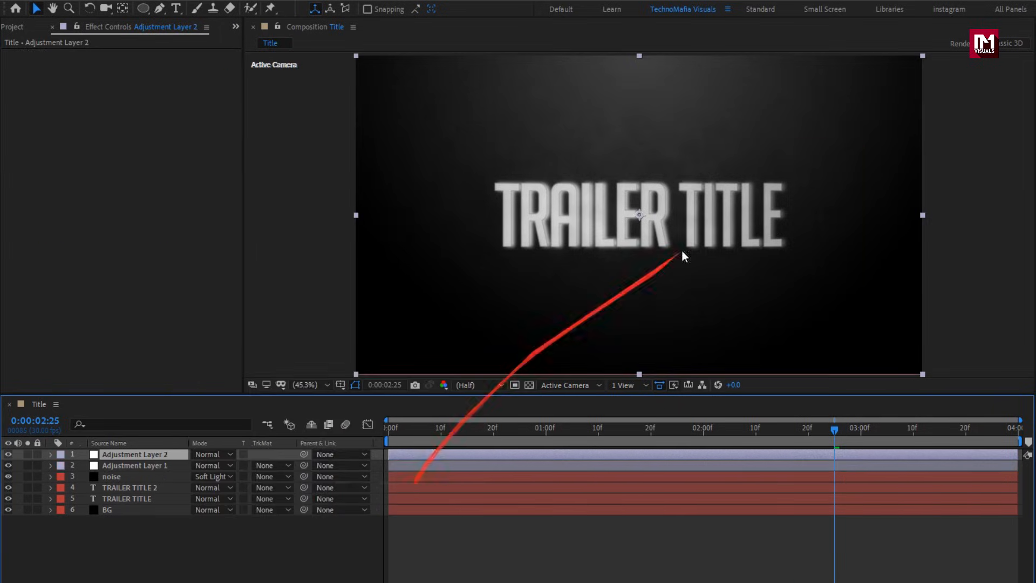
Apply the Noise effect to the second adjustment layer and set Amount of Noise to 10%.
{"action": "left_click", "coordinate": [857, 43]}
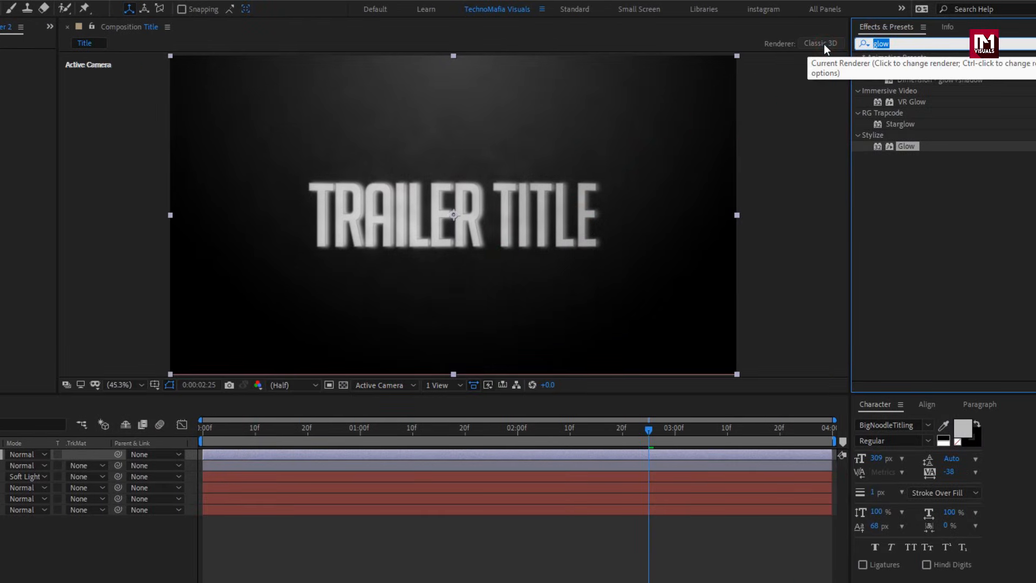
{"action": "type", "text": "noise"}
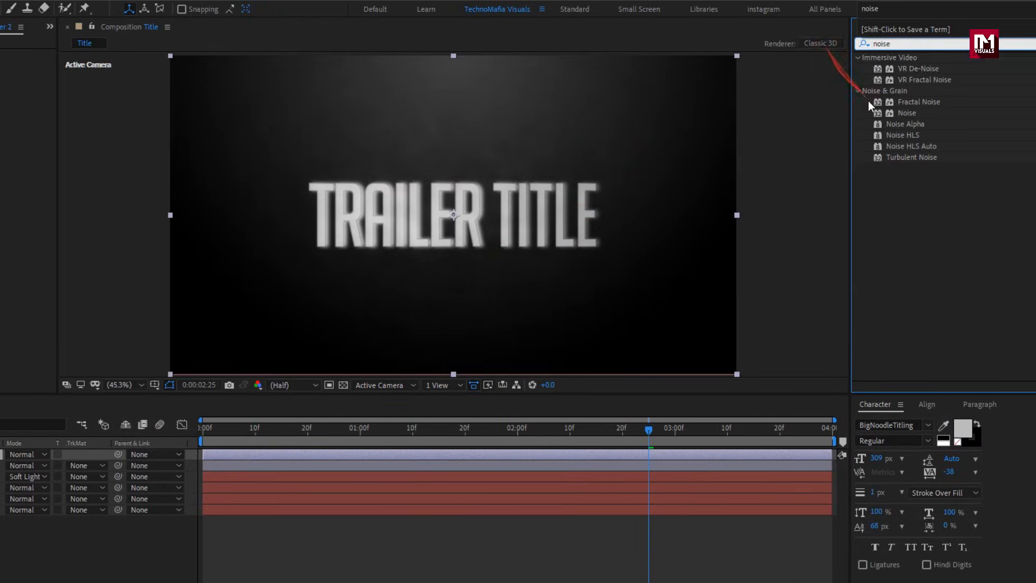
{"action": "double_click", "coordinate": [902, 115]}
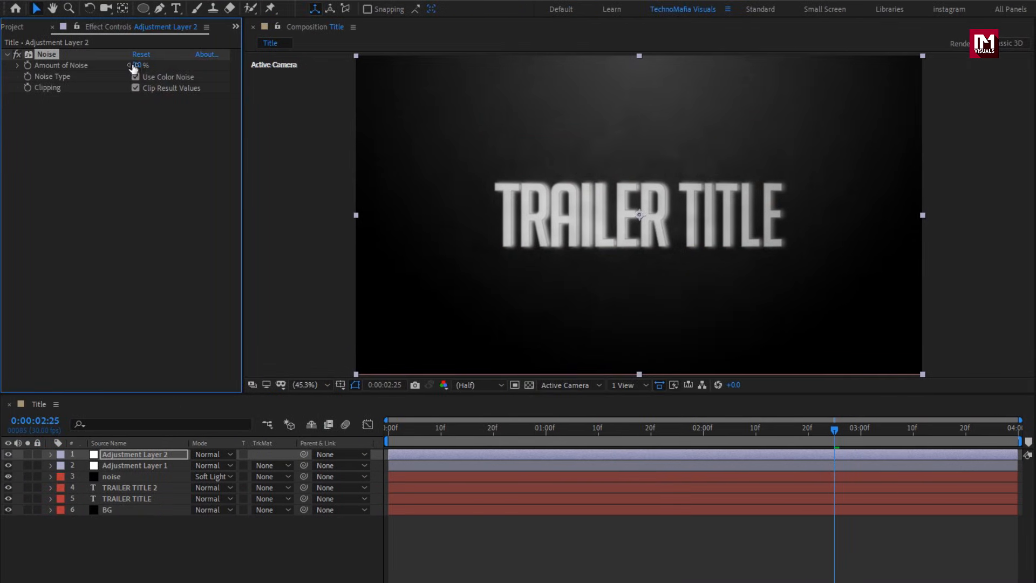
{"action": "left_click", "coordinate": [136, 66]}
{"action": "type", "text": "10"}
{"action": "key", "text": "Return"}
Create a new black 1920×1080 solid layer named Frame.
{"action": "left_click", "coordinate": [178, 546]}
{"action": "left_click_drag", "start_coordinate": [403, 428], "coordinate": [922, 430]}
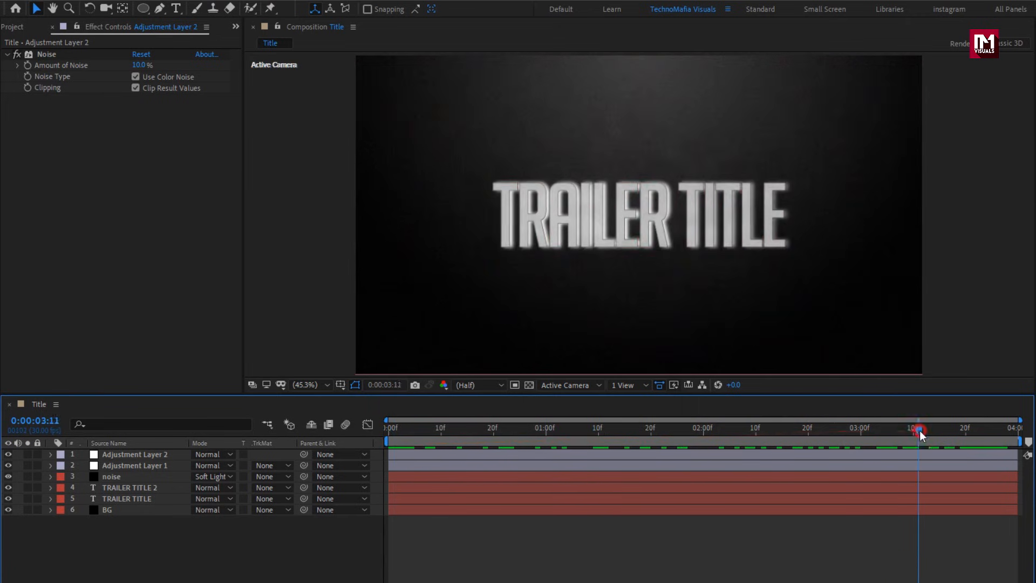
{"action": "right_click", "coordinate": [187, 545]}
{"action": "mouse_move", "coordinate": [226, 398]}
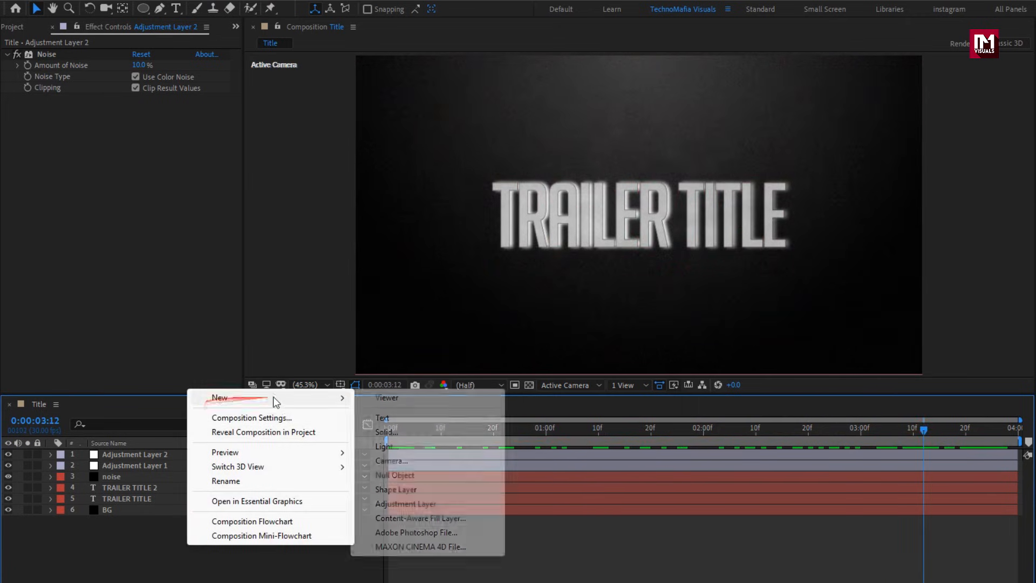
{"action": "left_click", "coordinate": [373, 430]}
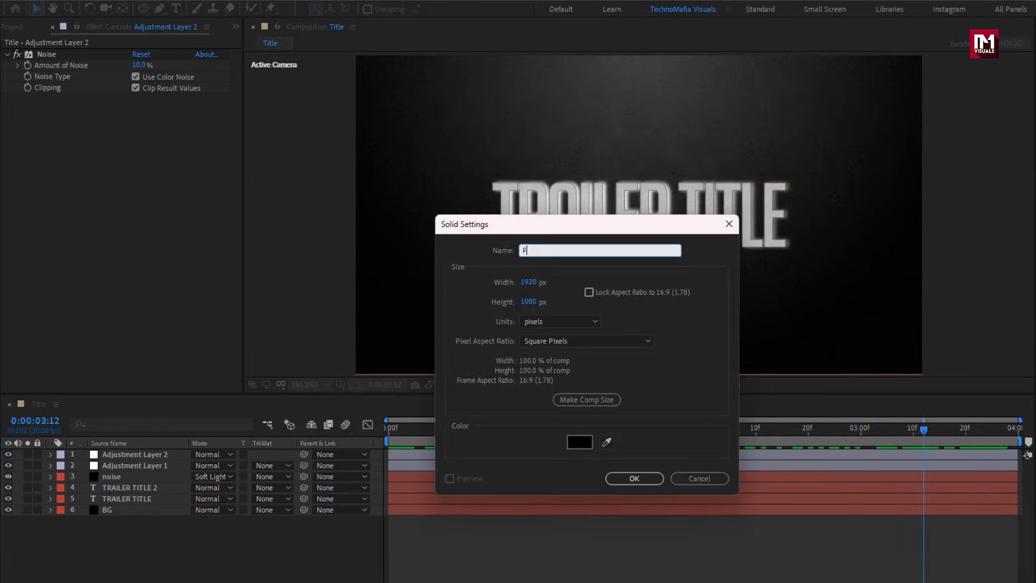
{"action": "left_click", "coordinate": [635, 478]}
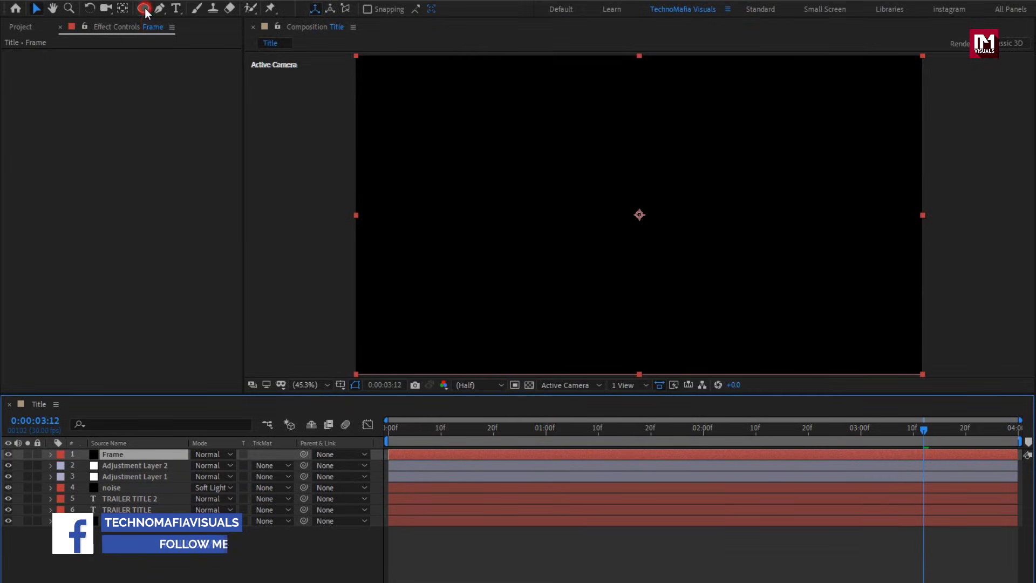
Add a full-frame rectangle mask to the Frame solid with the Rectangle tool.
{"action": "left_click_drag", "start_coordinate": [144, 8], "coordinate": [178, 10]}
{"action": "double_click", "coordinate": [146, 9]}
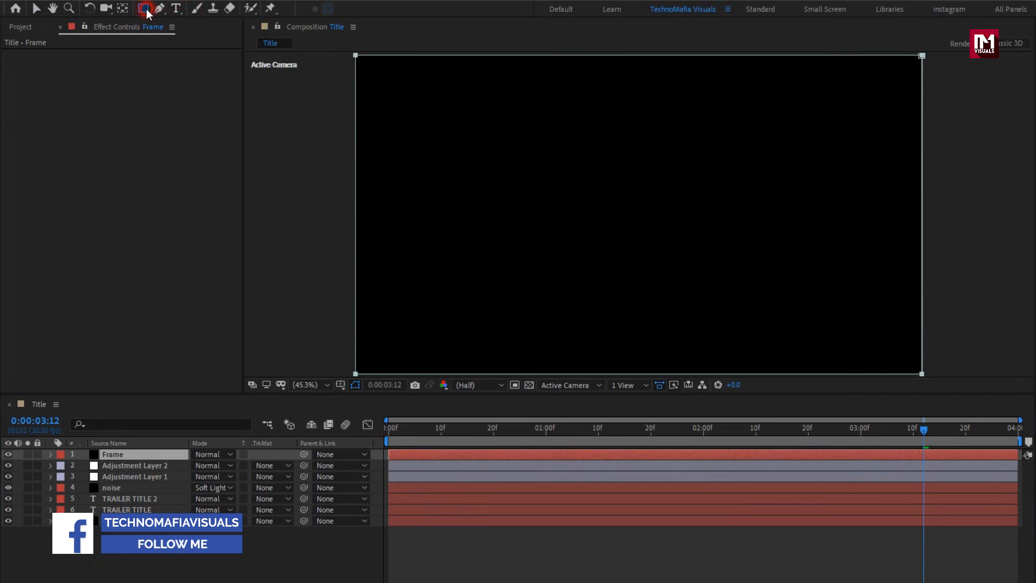
{"action": "key", "text": "v"}
Edit the mask shape in % of source, setting top to 10% and bottom to 90%.
{"action": "left_click", "coordinate": [72, 476]}
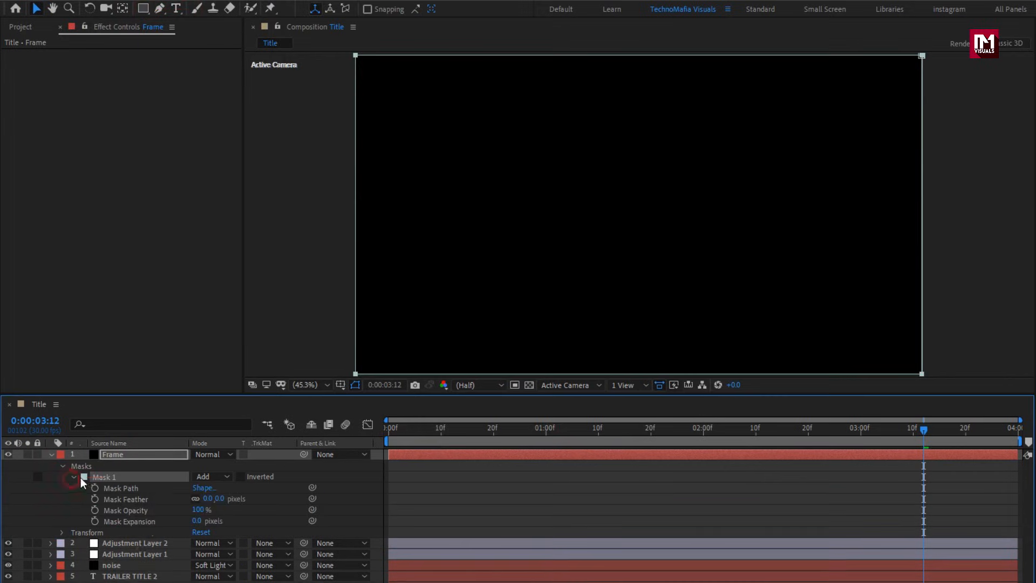
{"action": "left_click", "coordinate": [204, 487]}
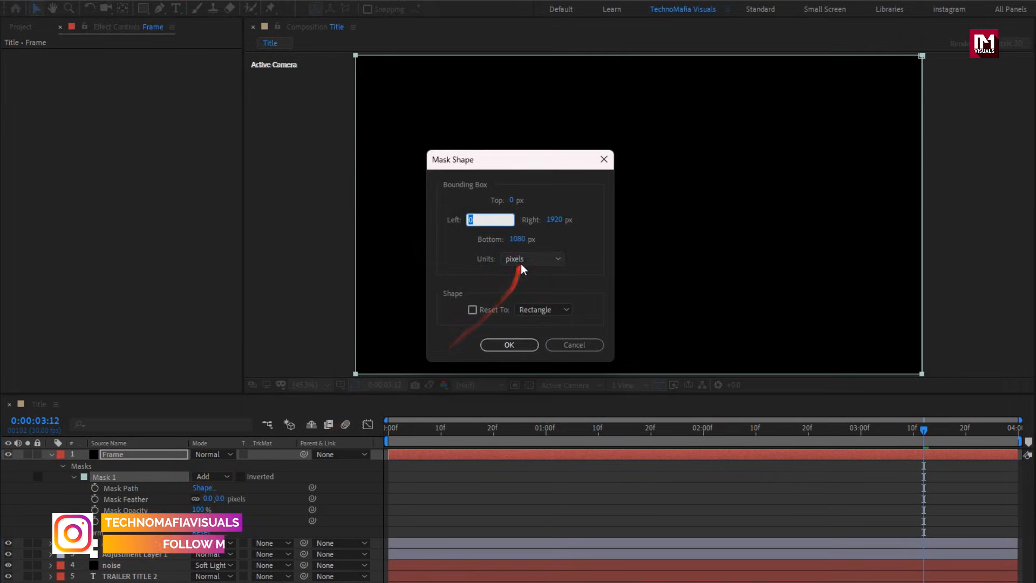
{"action": "left_click", "coordinate": [555, 259]}
{"action": "left_click", "coordinate": [531, 320]}
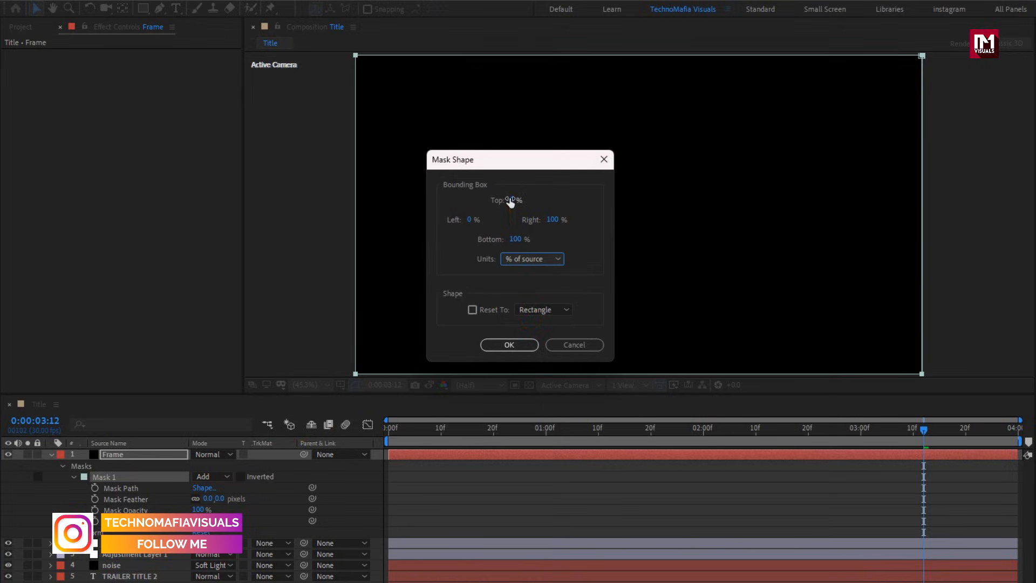
{"action": "left_click", "coordinate": [510, 200]}
{"action": "type", "text": "10"}
{"action": "left_click", "coordinate": [507, 239]}
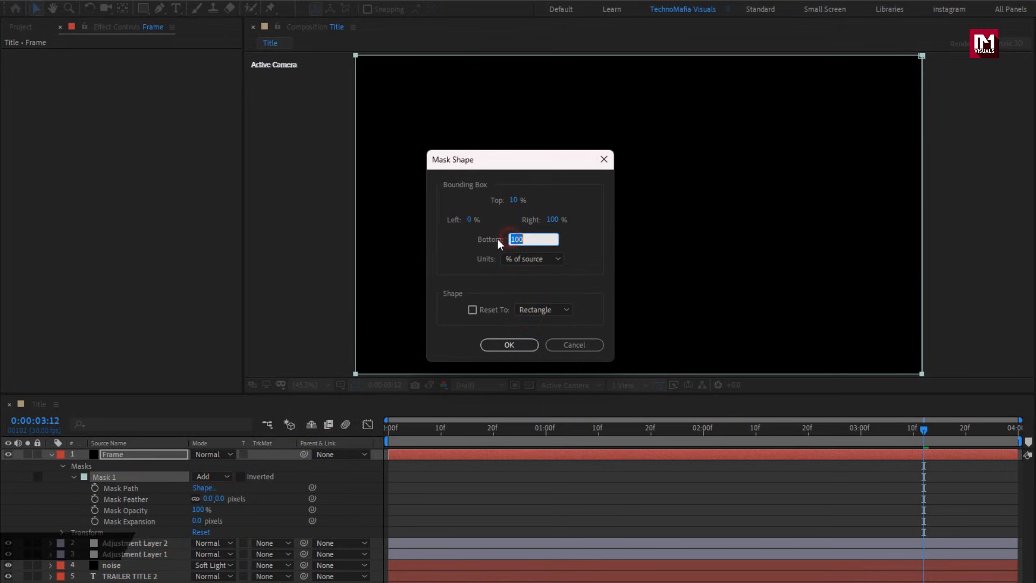
{"action": "type", "text": "90"}
{"action": "left_click", "coordinate": [507, 344]}
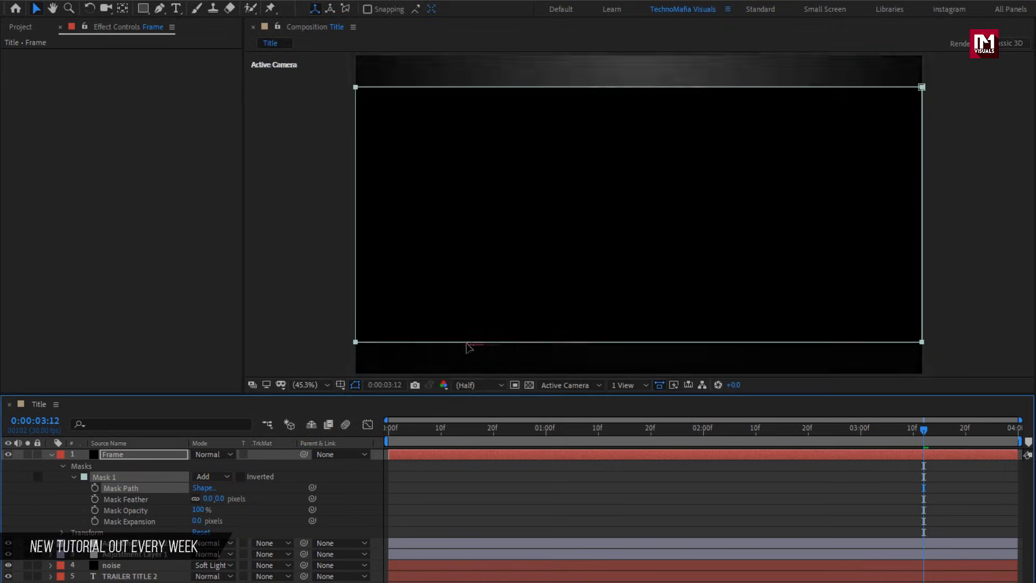
Invert the Frame mask and play the composition from the start.
{"action": "left_click", "coordinate": [240, 477]}
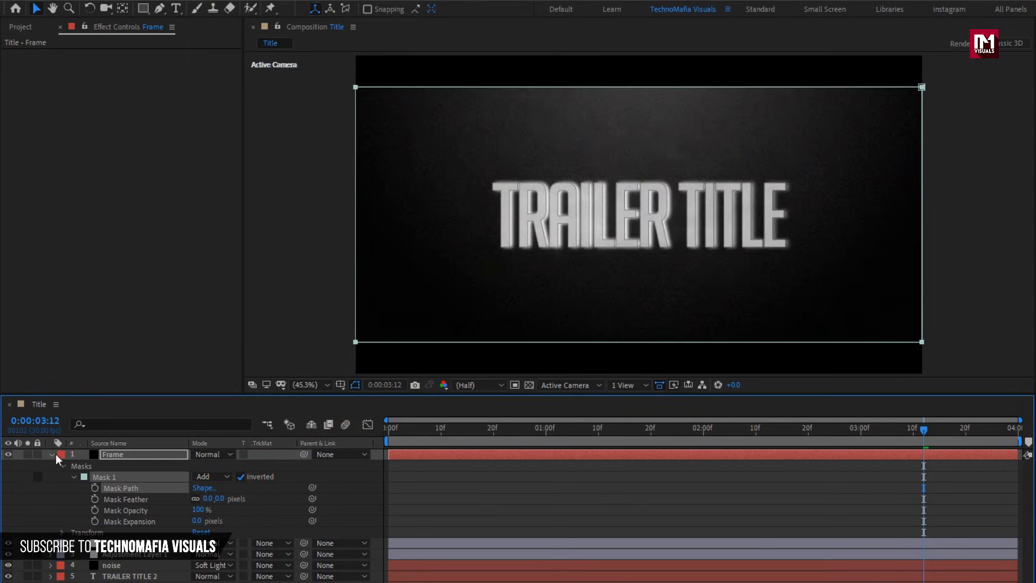
{"action": "left_click", "coordinate": [51, 454]}
{"action": "left_click", "coordinate": [384, 427]}
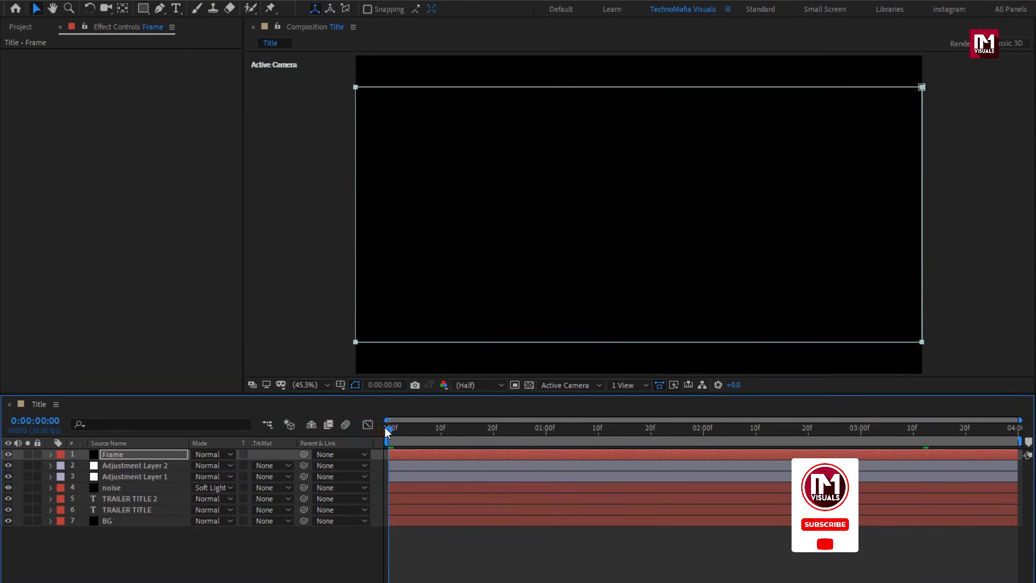
{"action": "key", "text": "space"}
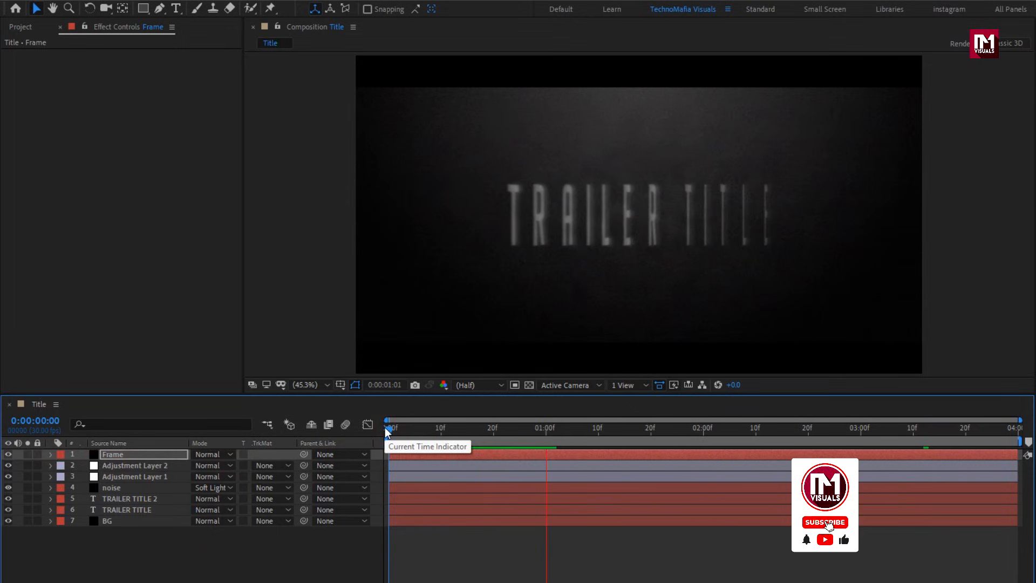